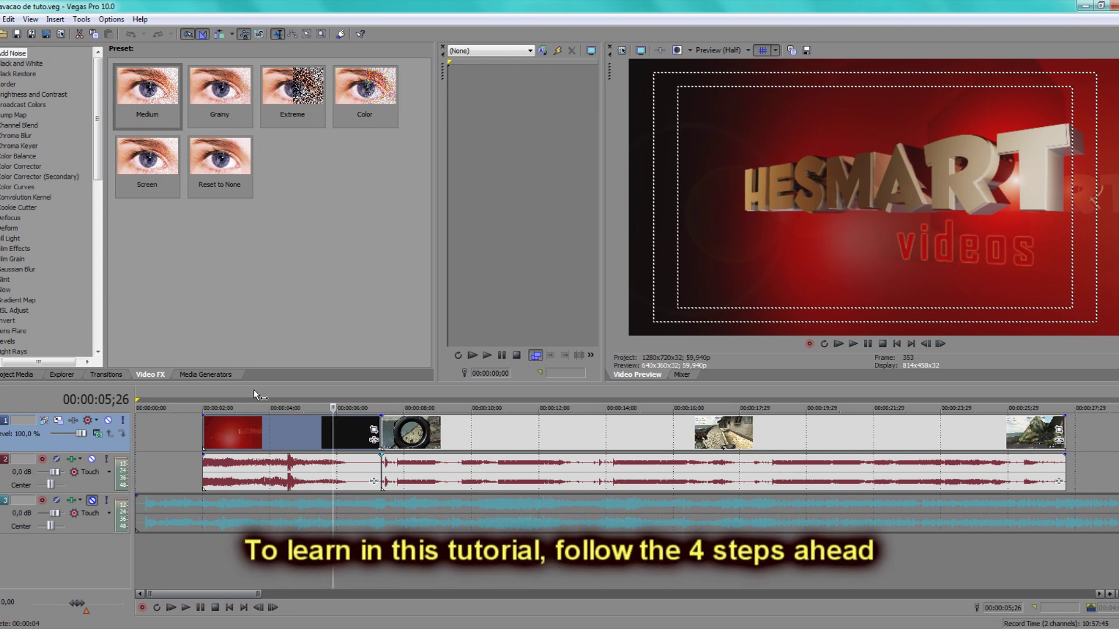
{"action": "left_click", "coordinate": [268, 433]}
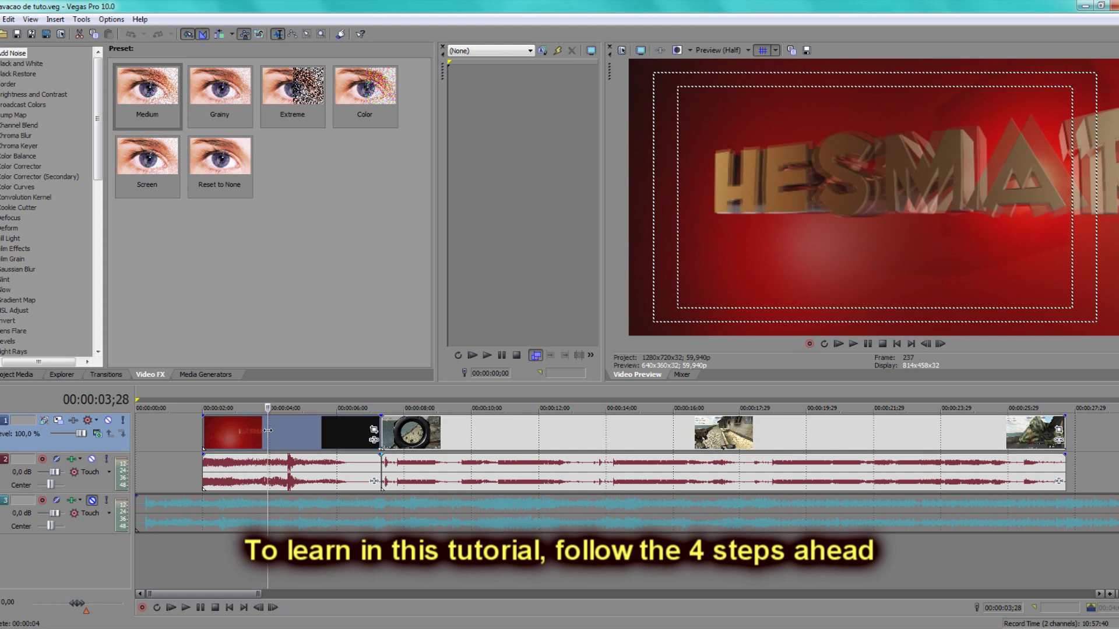
{"action": "left_click", "coordinate": [295, 431]}
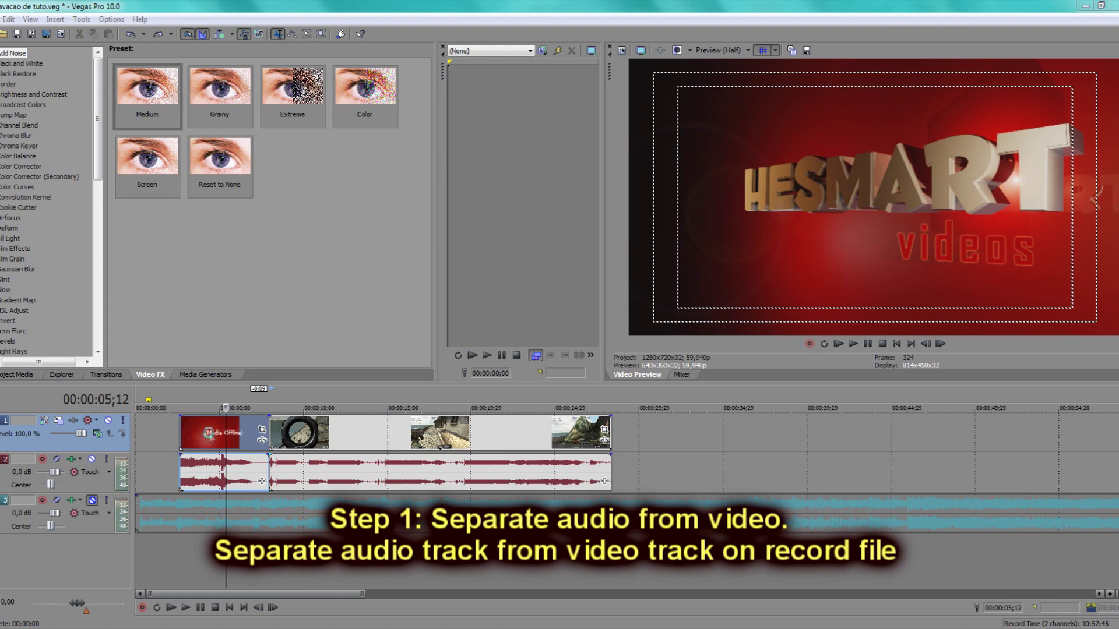
{"action": "left_click", "coordinate": [210, 428]}
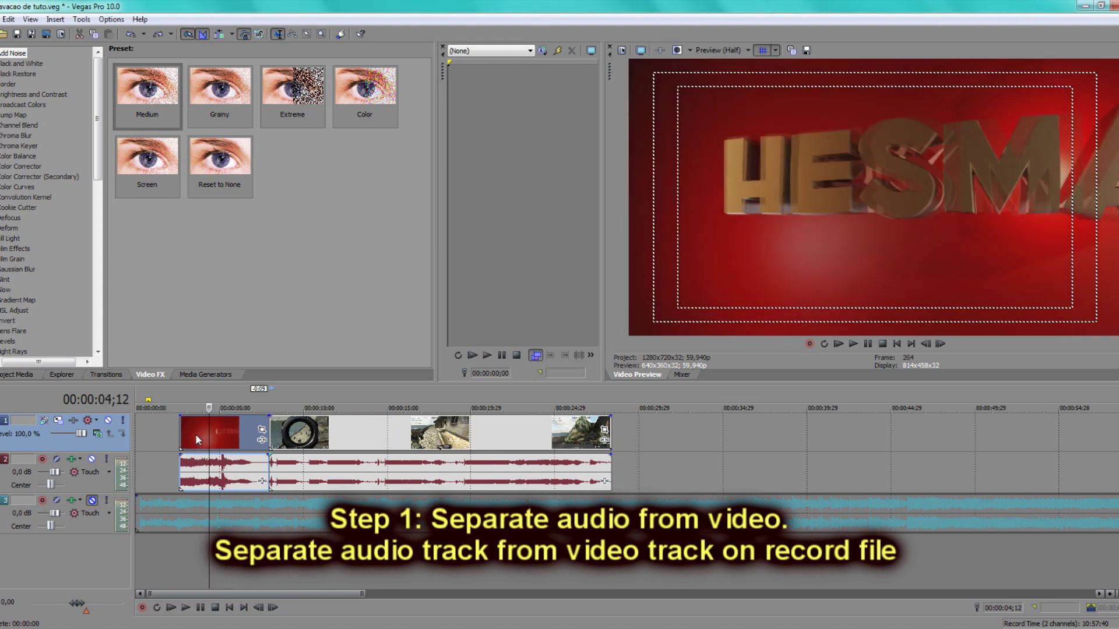
{"action": "left_click", "coordinate": [201, 463]}
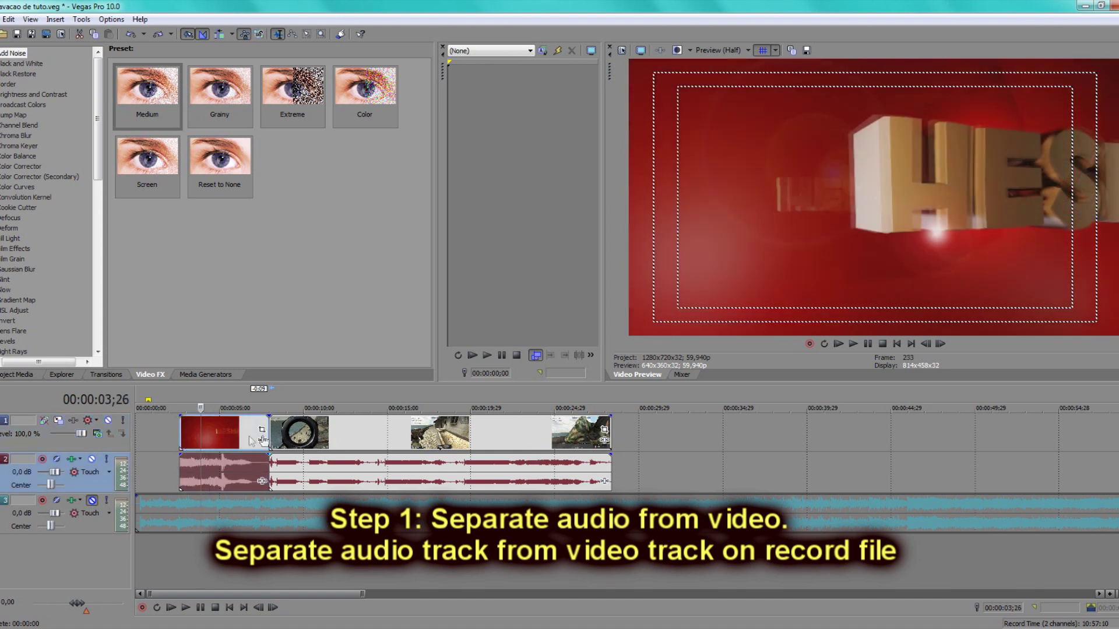
{"action": "left_click", "coordinate": [217, 435]}
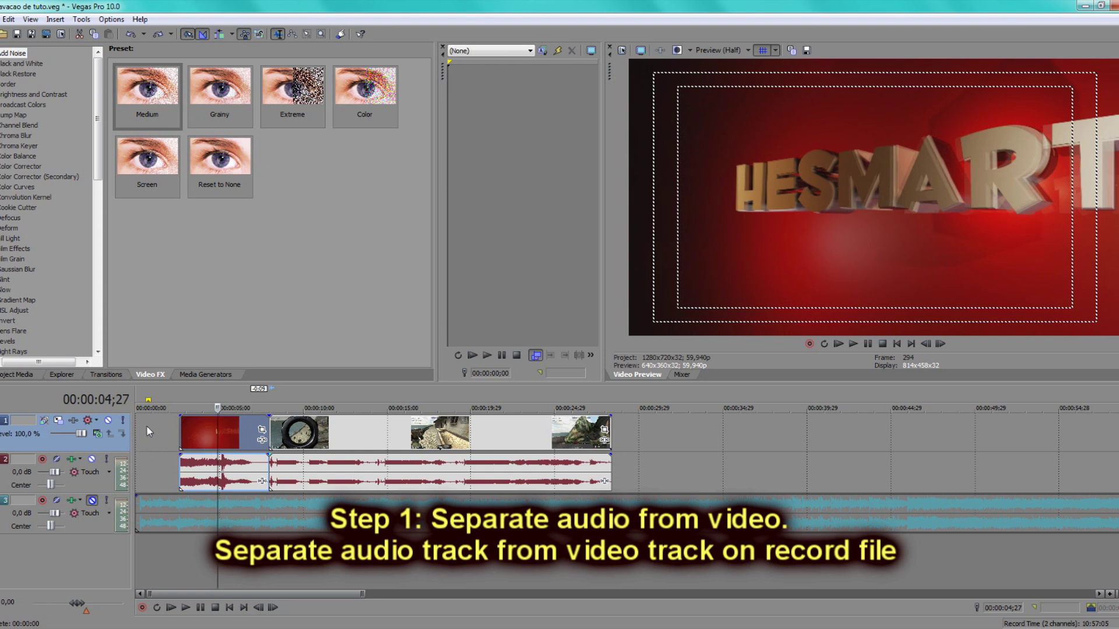
{"action": "left_click", "coordinate": [205, 424]}
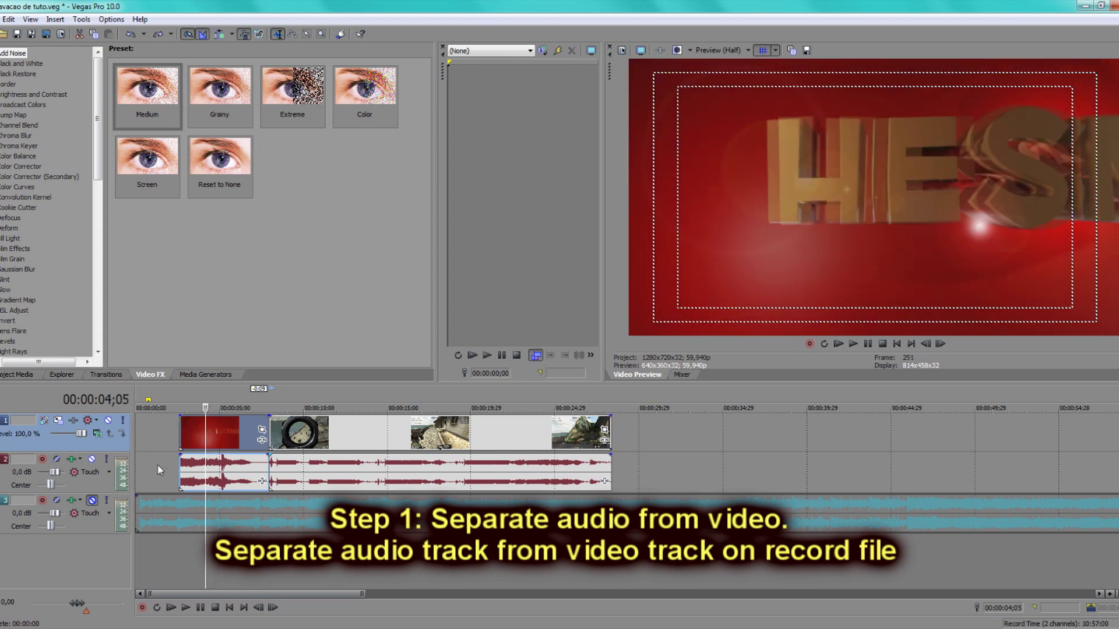
{"action": "left_click", "coordinate": [158, 469]}
Step: Move the gameplay clip away from the intro clip so that it starts at about 17 seconds on the timeline
{"action": "left_click_drag", "start_coordinate": [367, 434], "coordinate": [423, 435]}
{"action": "mouse_move", "coordinate": [212, 433]}
{"action": "left_mouse_down"}
{"action": "mouse_move", "coordinate": [204, 439]}
{"action": "mouse_move", "coordinate": [214, 443]}
{"action": "left_mouse_up"}
{"action": "left_click", "coordinate": [278, 439]}
{"action": "left_click", "coordinate": [209, 433]}
{"action": "key", "text": "space"}
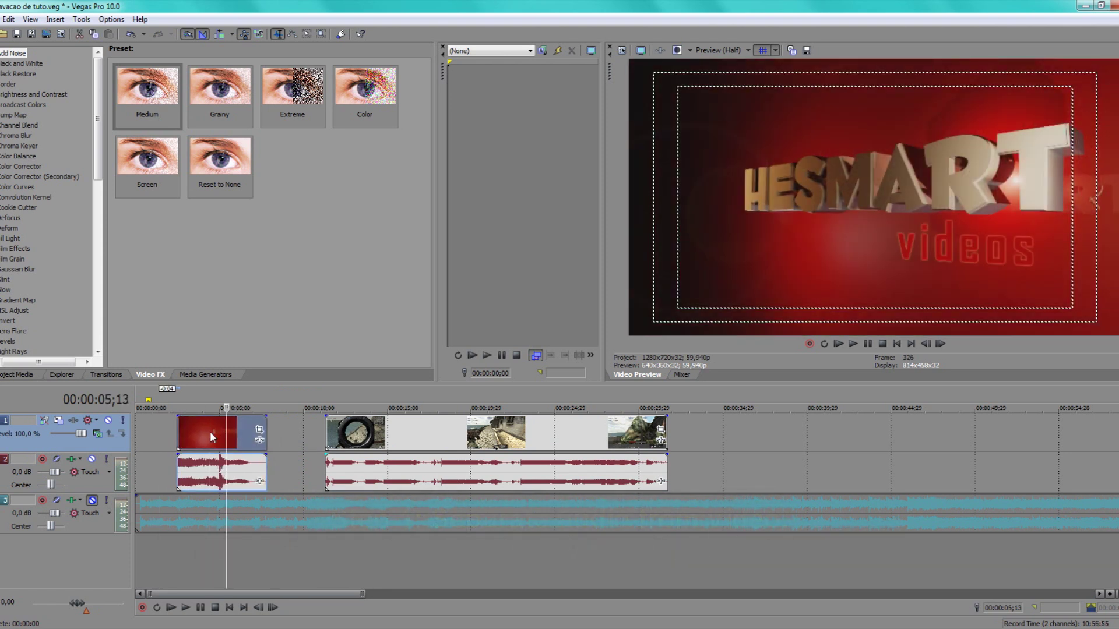
{"action": "left_click_drag", "start_coordinate": [233, 432], "coordinate": [241, 433]}
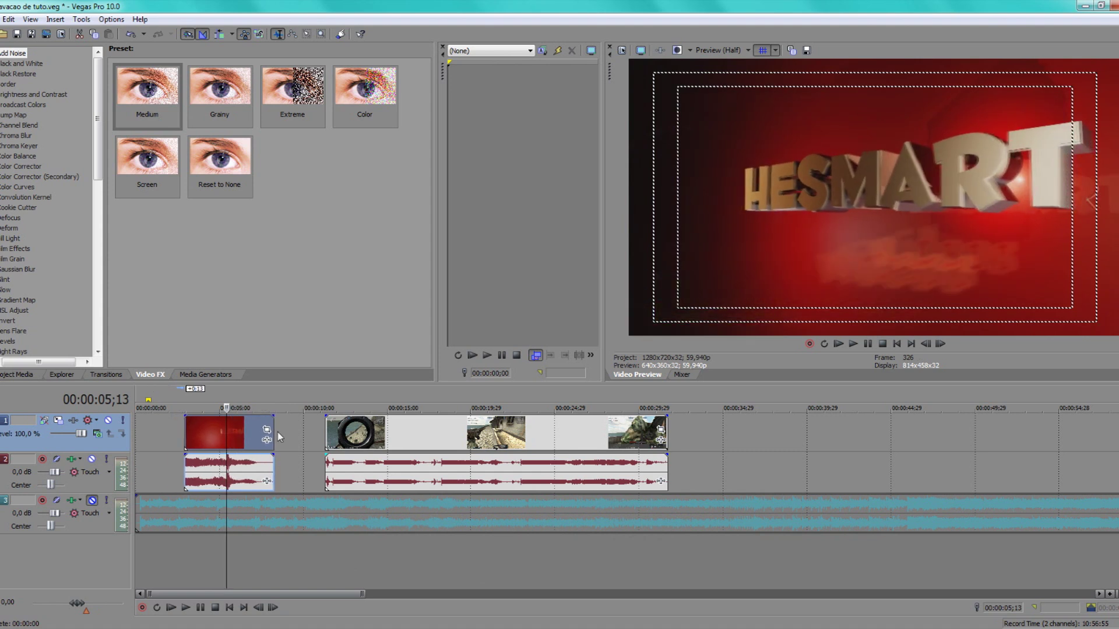
{"action": "left_click_drag", "start_coordinate": [342, 437], "coordinate": [357, 437]}
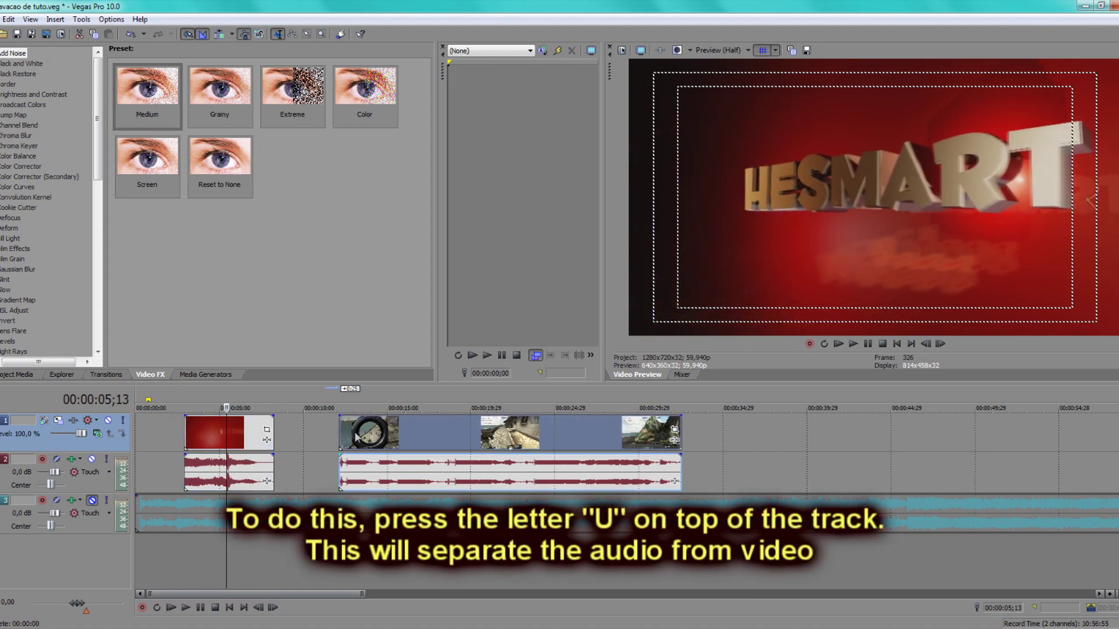
{"action": "left_click", "coordinate": [240, 428]}
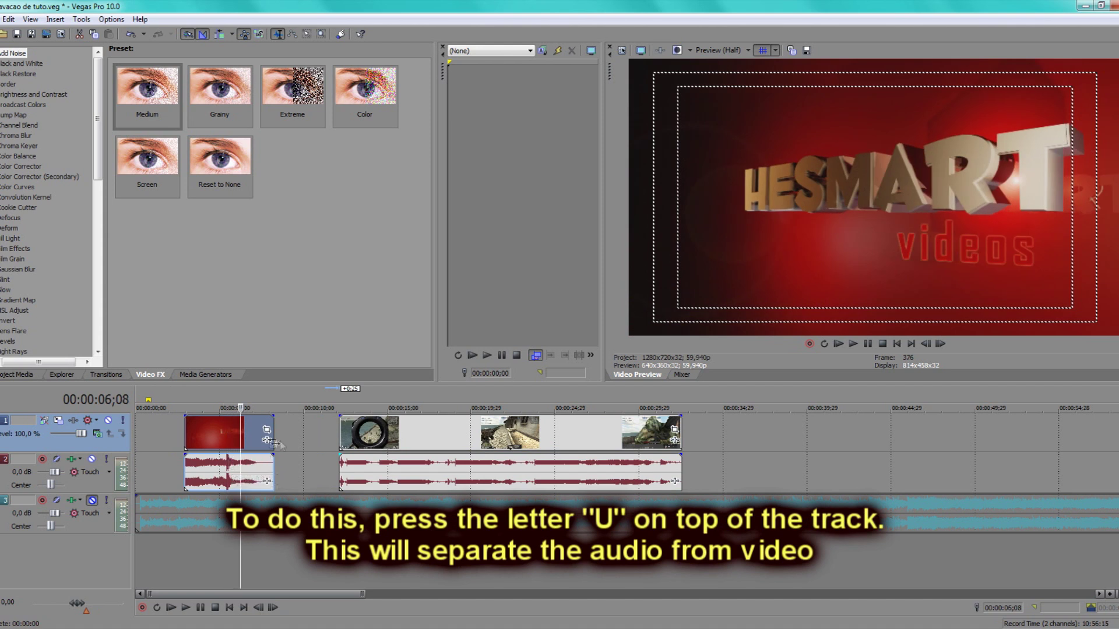
{"action": "left_click_drag", "start_coordinate": [396, 443], "coordinate": [475, 444]}
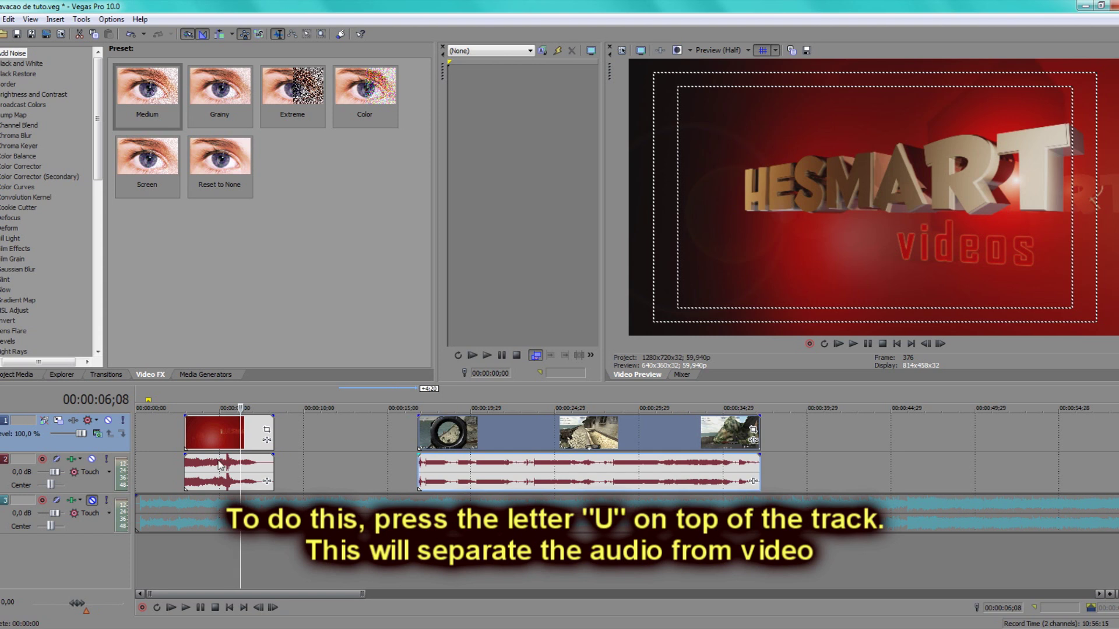
Step: Ungroup the intro clip's audio from its video and delete that audio event
{"action": "left_click", "coordinate": [204, 473]}
{"action": "key", "text": "u"}
{"action": "mouse_move", "coordinate": [204, 472]}
{"action": "left_mouse_down"}
{"action": "mouse_move", "coordinate": [270, 469]}
{"action": "mouse_move", "coordinate": [205, 465]}
{"action": "left_mouse_up"}
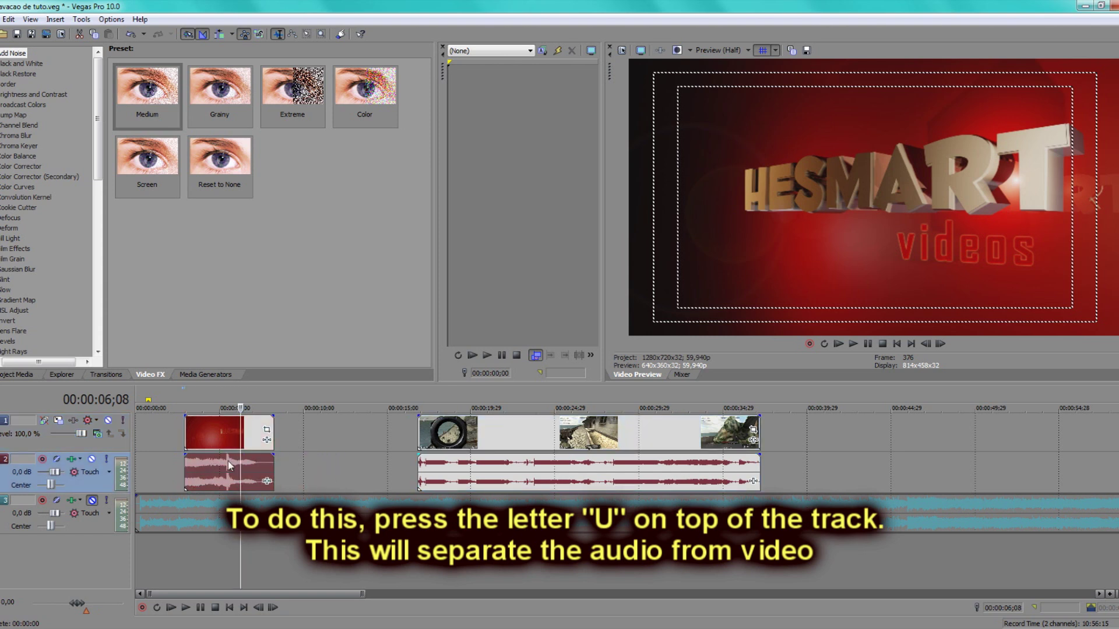
{"action": "left_click", "coordinate": [305, 447]}
{"action": "left_click", "coordinate": [216, 469]}
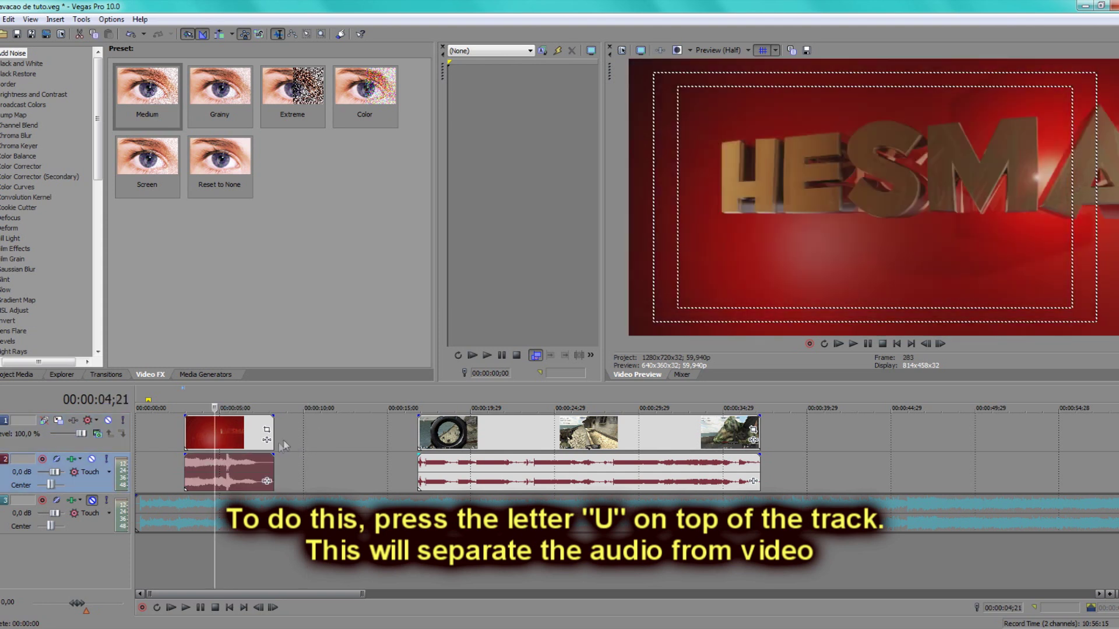
{"action": "left_click", "coordinate": [235, 444]}
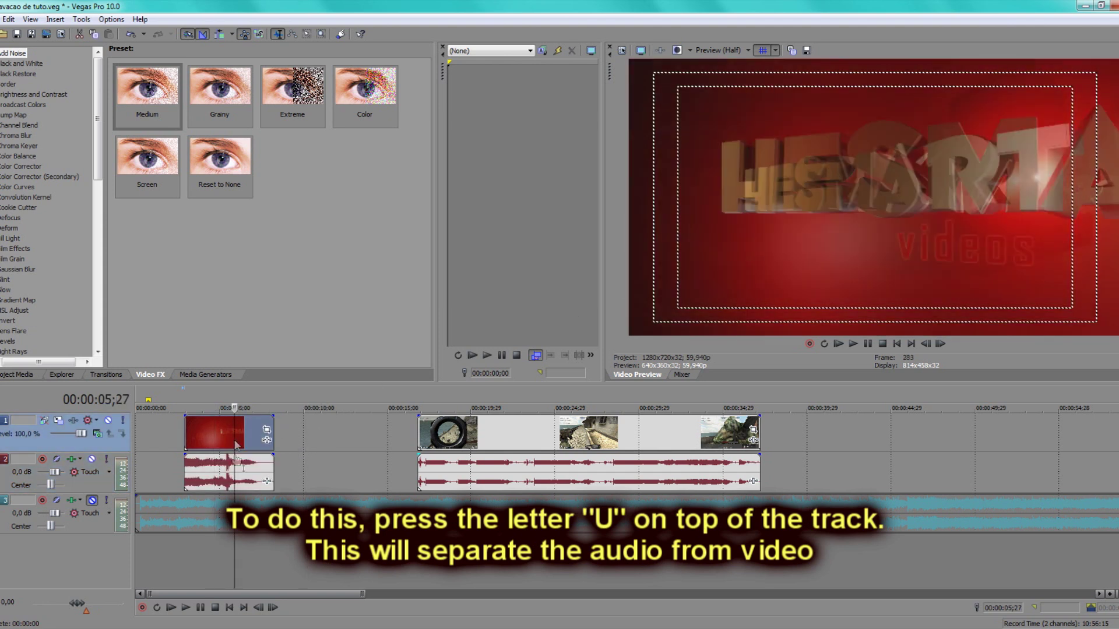
{"action": "left_click", "coordinate": [222, 470]}
{"action": "key", "text": "u"}
{"action": "key", "text": "Delete"}
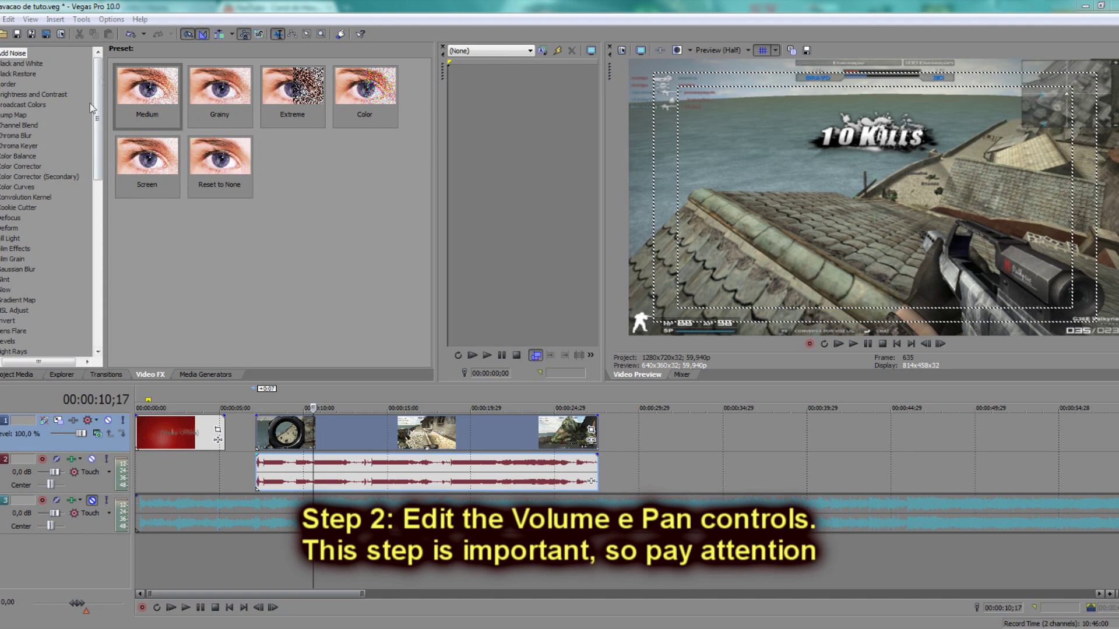
Step: Add a volume envelope to the gameplay clip's audio track
{"action": "left_click", "coordinate": [291, 463]}
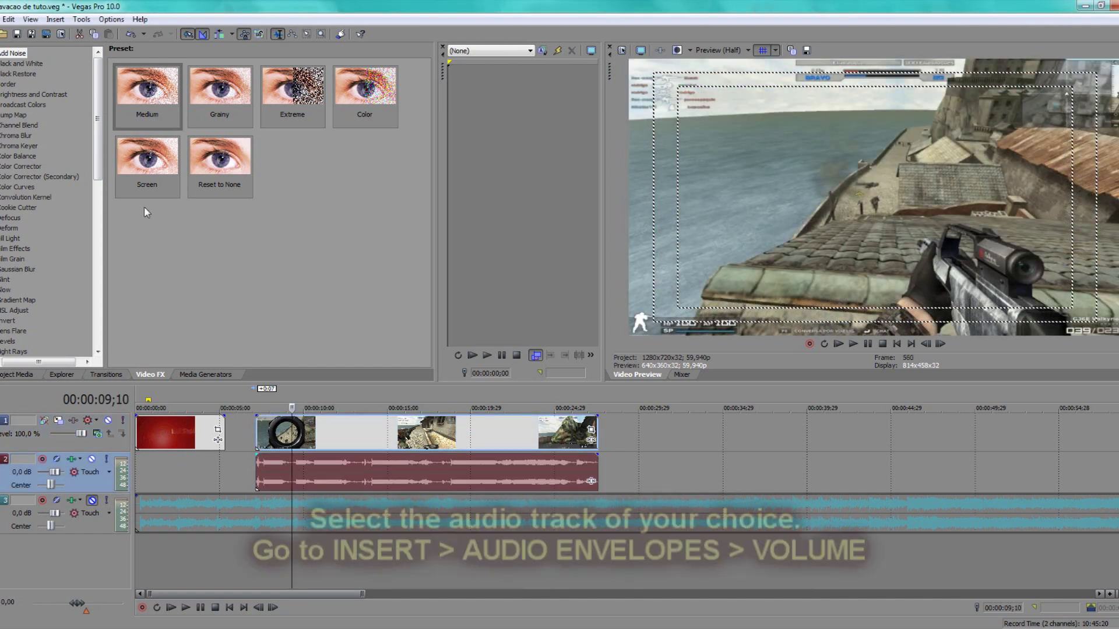
{"action": "left_click", "coordinate": [56, 19]}
{"action": "mouse_move", "coordinate": [49, 35]}
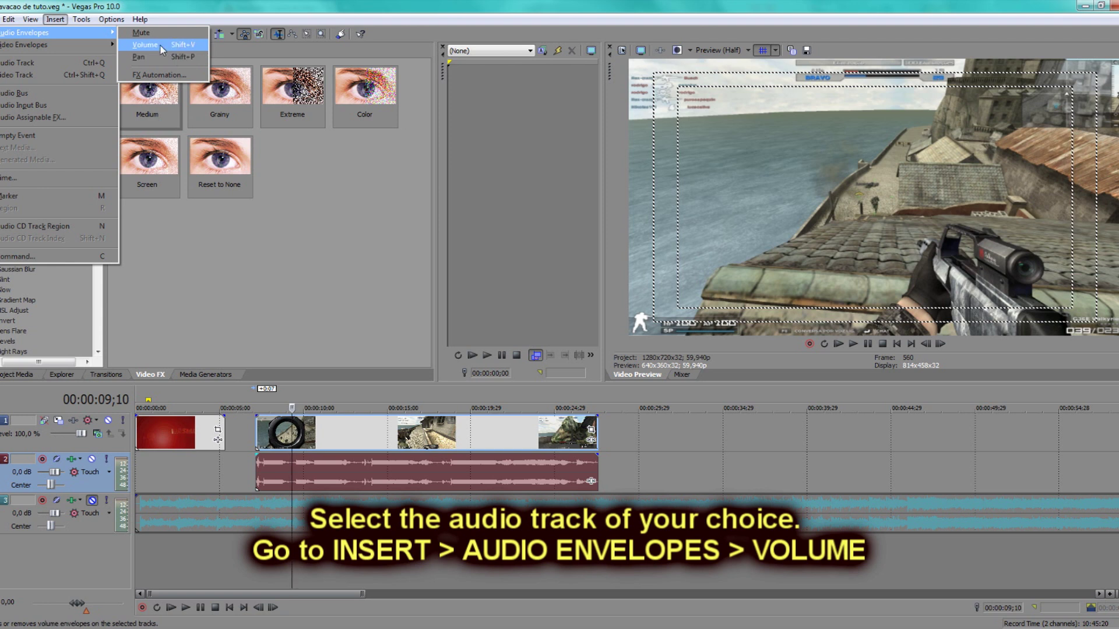
{"action": "left_click", "coordinate": [160, 45]}
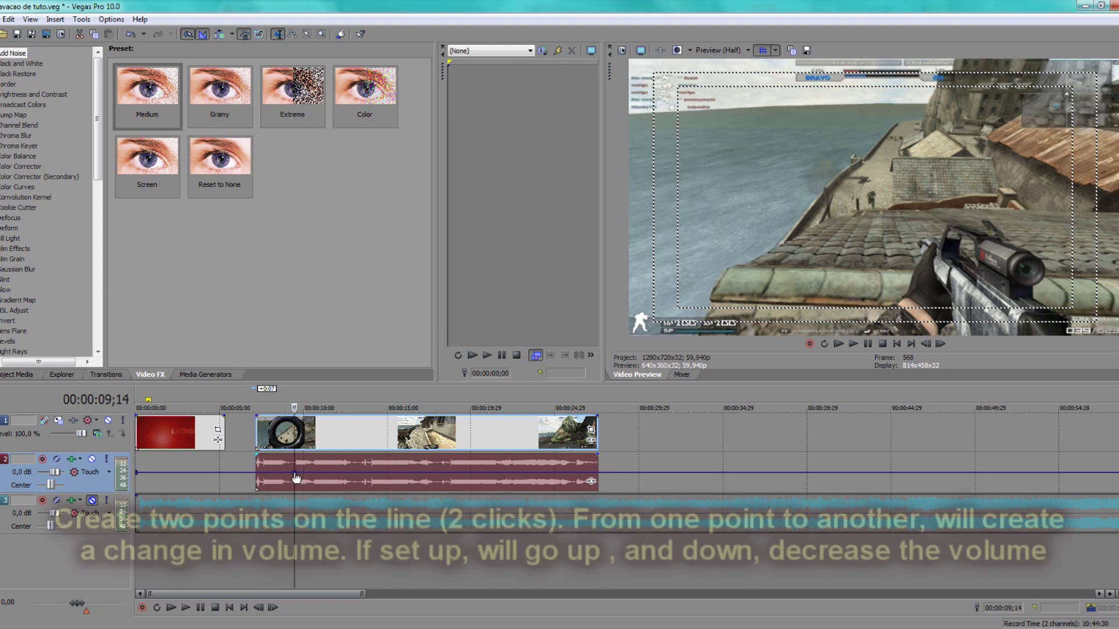
Step: Shape the volume envelope with three points: 0,0 dB at 00:00:09;14, raised to 5,2 dB at 00:00:10;14, and lowered sharply near 00:00:12;22
{"action": "double_click", "coordinate": [295, 473]}
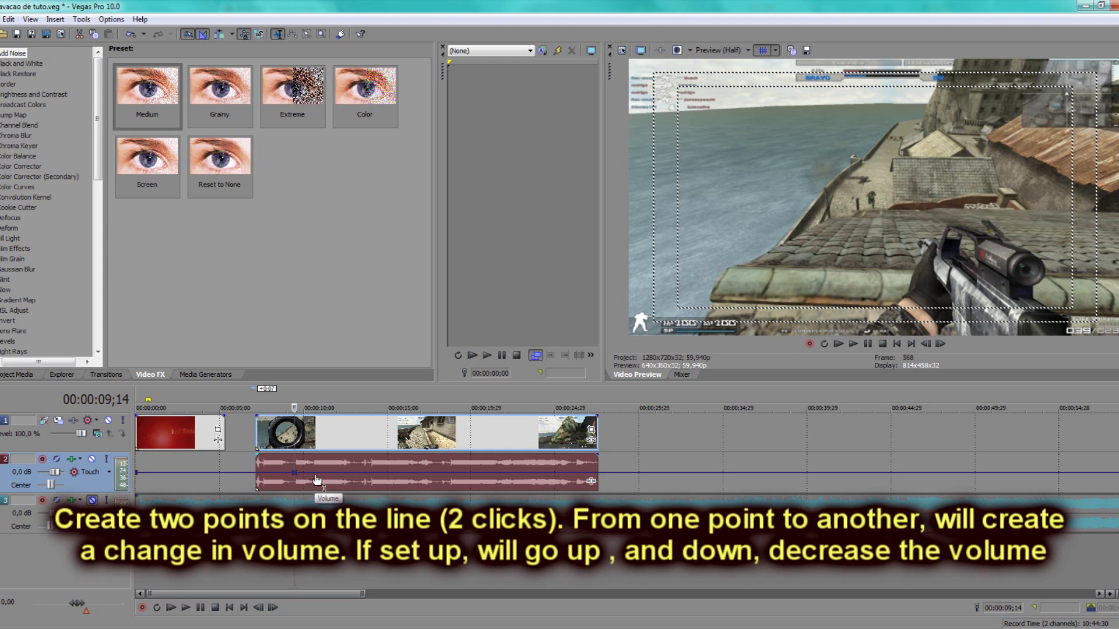
{"action": "double_click", "coordinate": [315, 473]}
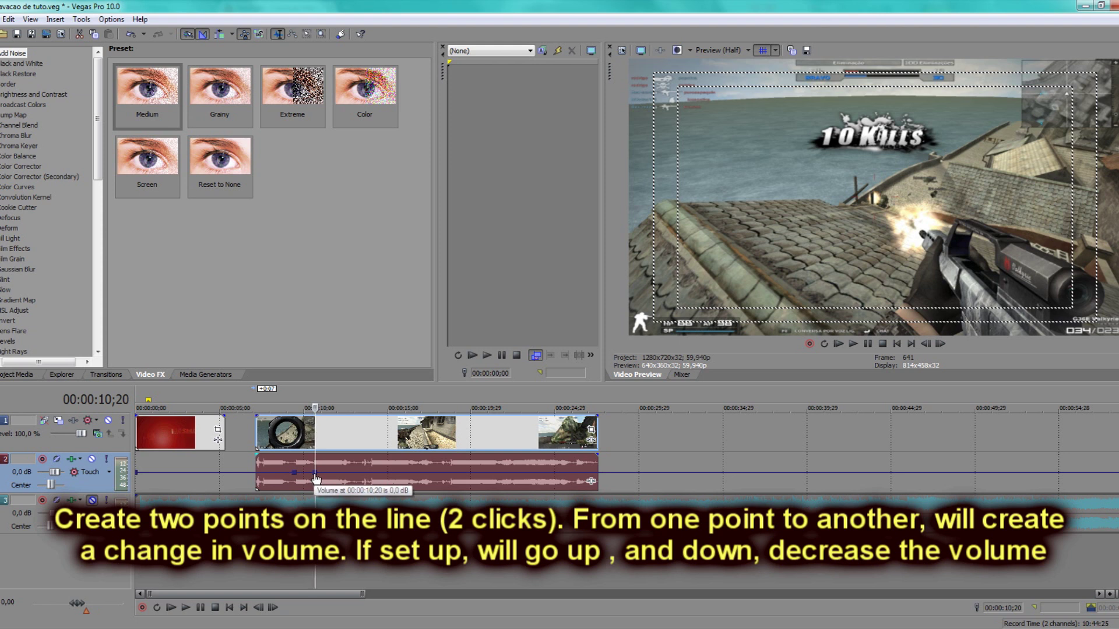
{"action": "left_click", "coordinate": [302, 435]}
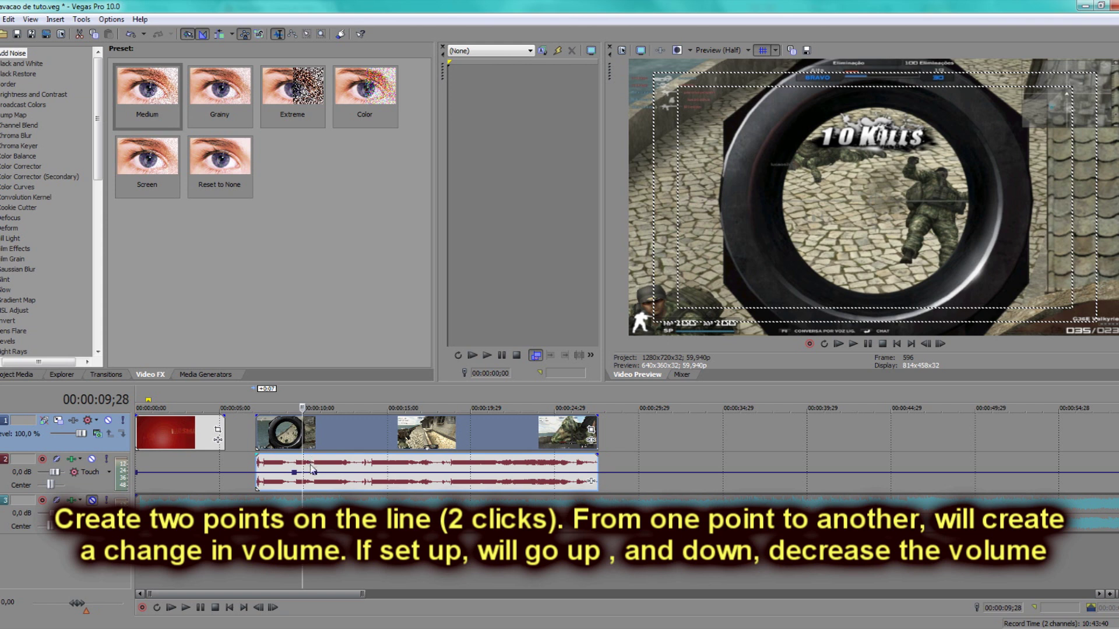
{"action": "mouse_move", "coordinate": [318, 476]}
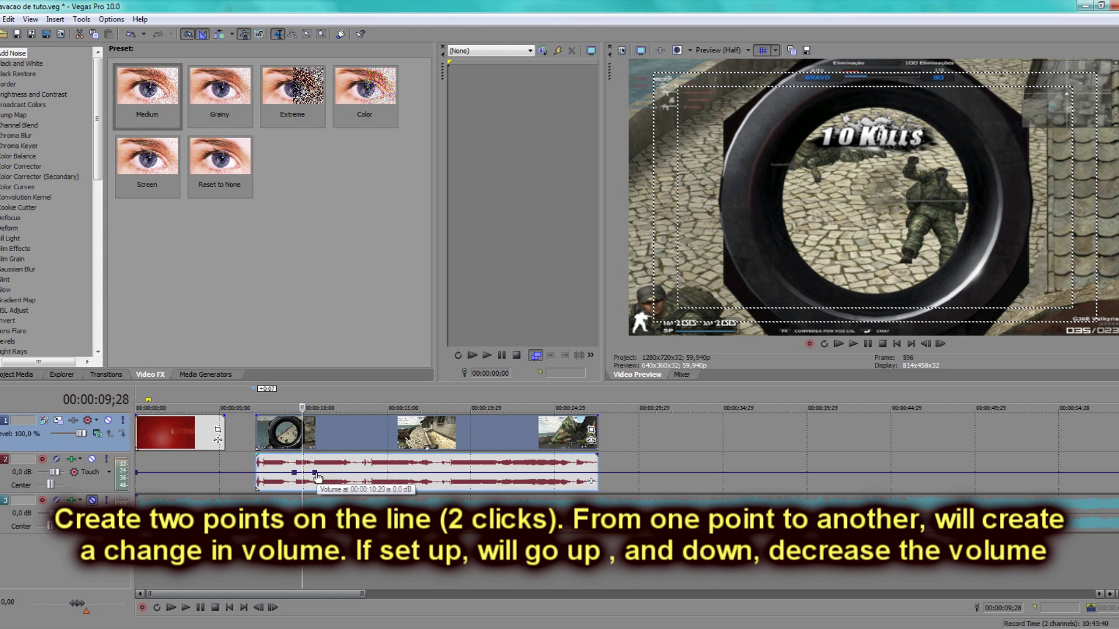
{"action": "left_click_drag", "start_coordinate": [315, 475], "coordinate": [313, 461]}
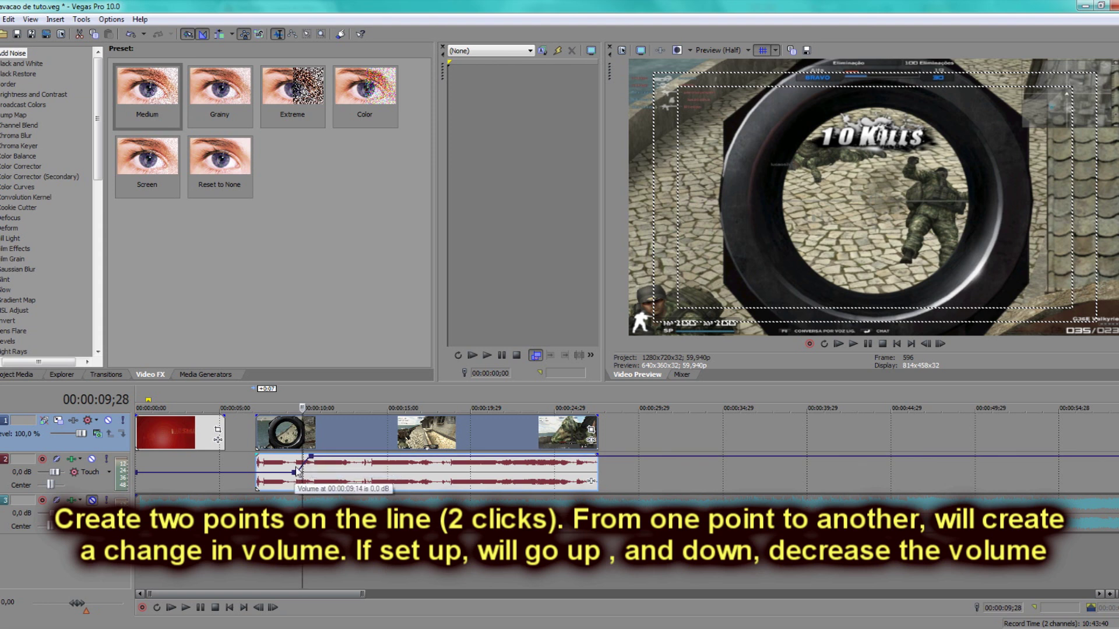
{"action": "left_click", "coordinate": [294, 463]}
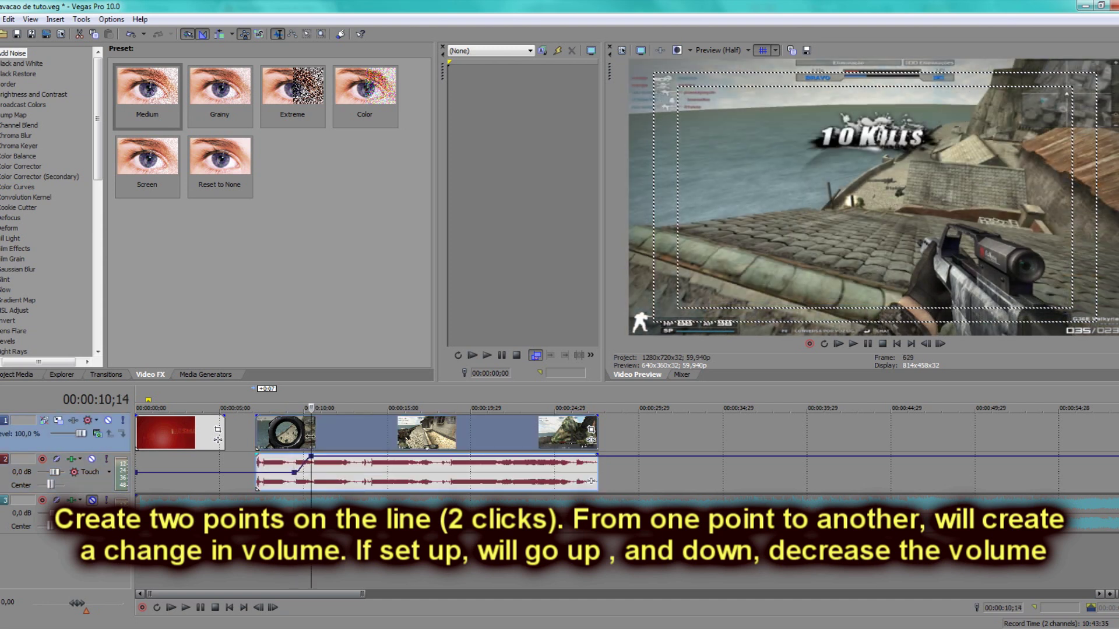
{"action": "double_click", "coordinate": [340, 459]}
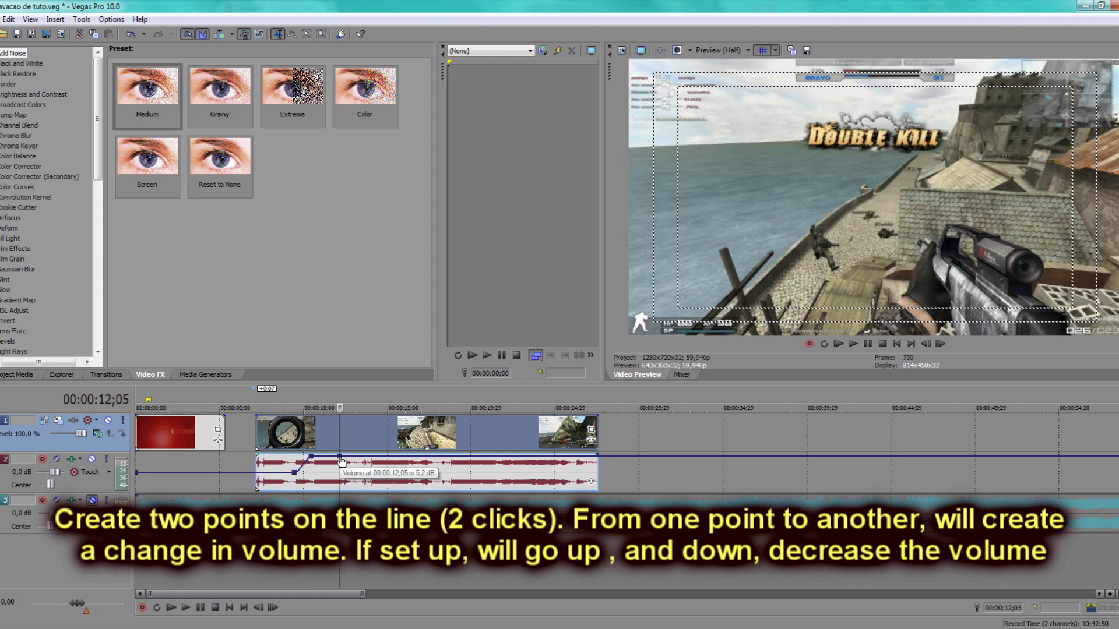
{"action": "left_click_drag", "start_coordinate": [341, 461], "coordinate": [351, 493]}
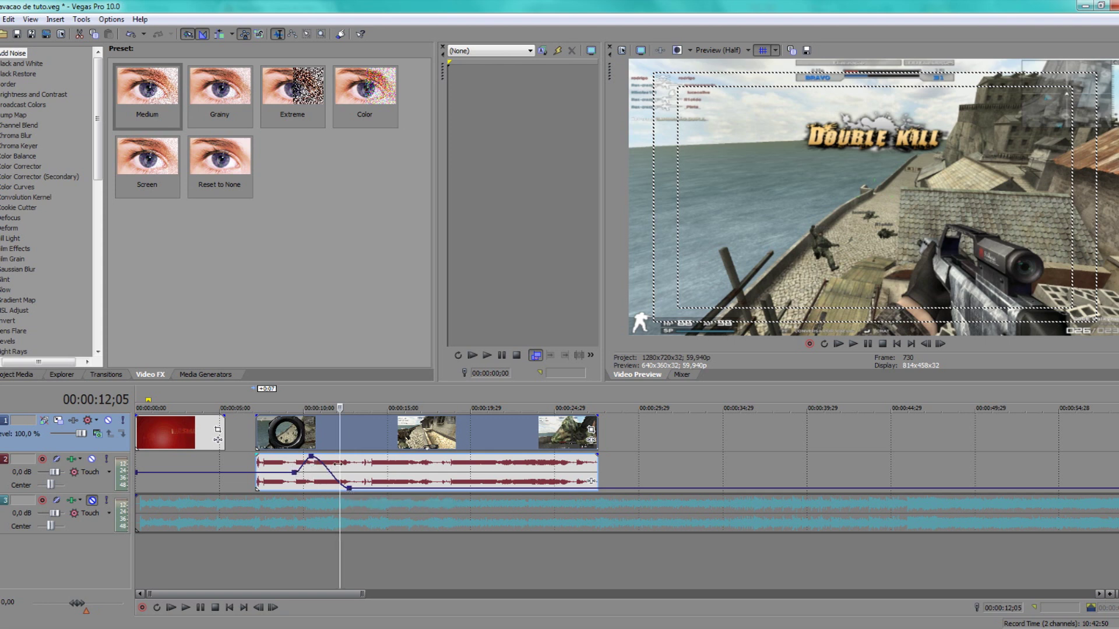
Step: Play the gameplay section across the volume points to hear the rise and fall, and pause after the last point
{"action": "left_click", "coordinate": [284, 446]}
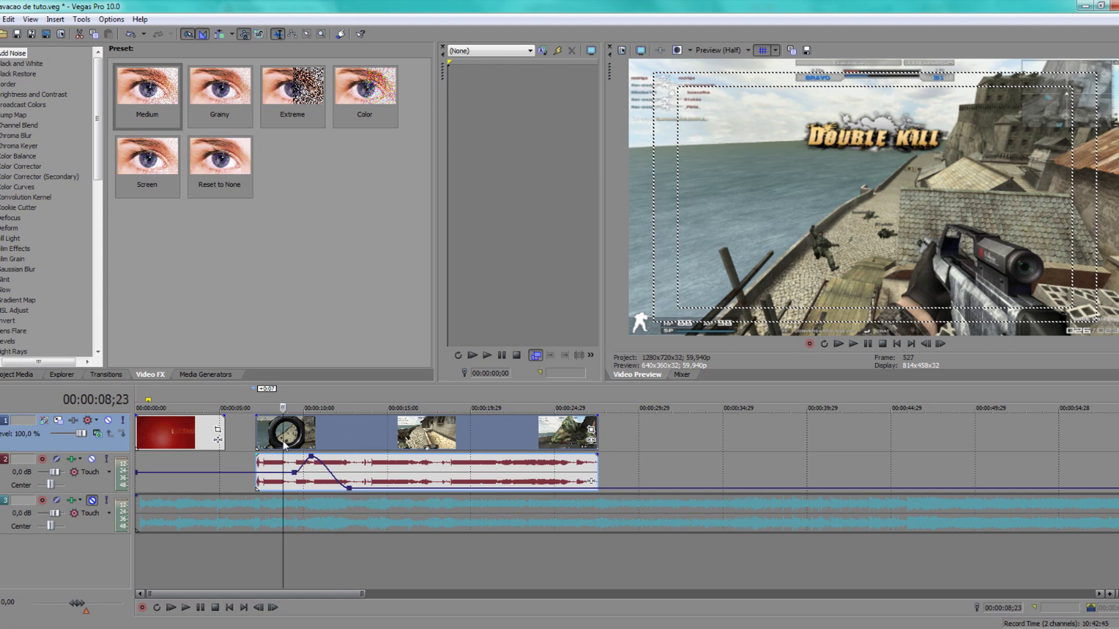
{"action": "left_click", "coordinate": [185, 609]}
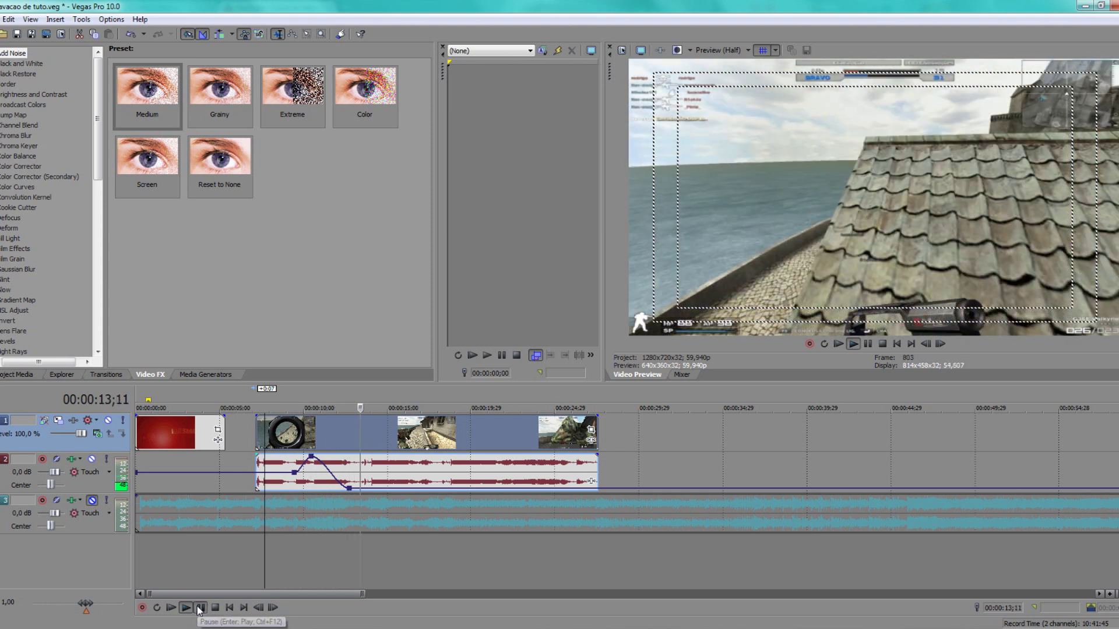
{"action": "left_click", "coordinate": [199, 608]}
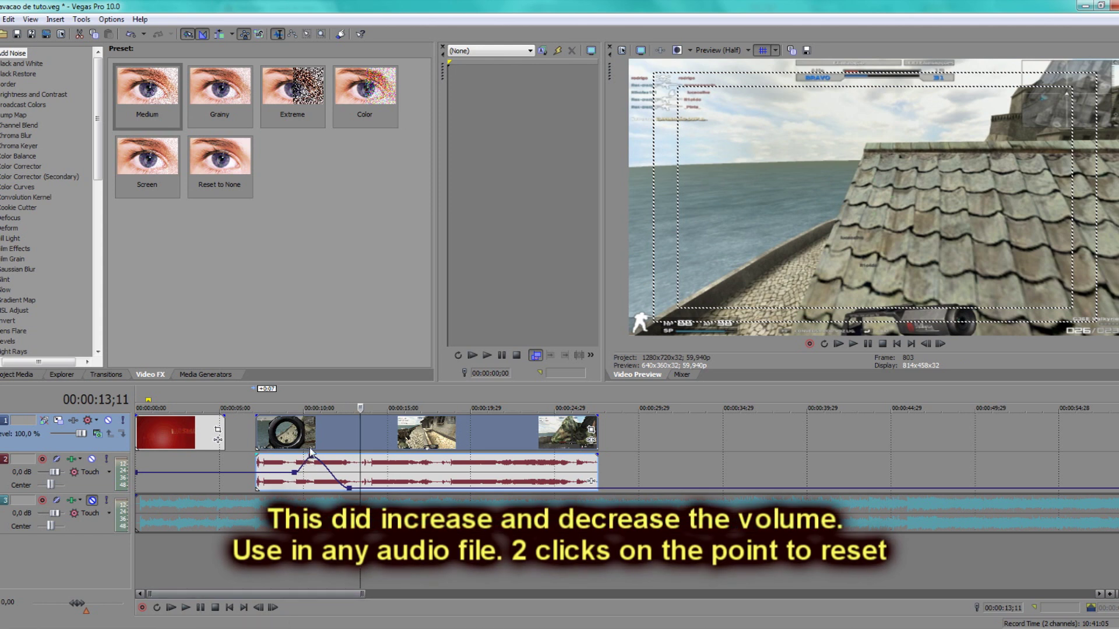
Step: Reset the raised and the lowered volume points on the gameplay audio to 0,0 dB
{"action": "mouse_move", "coordinate": [353, 494]}
{"action": "mouse_move", "coordinate": [313, 463]}
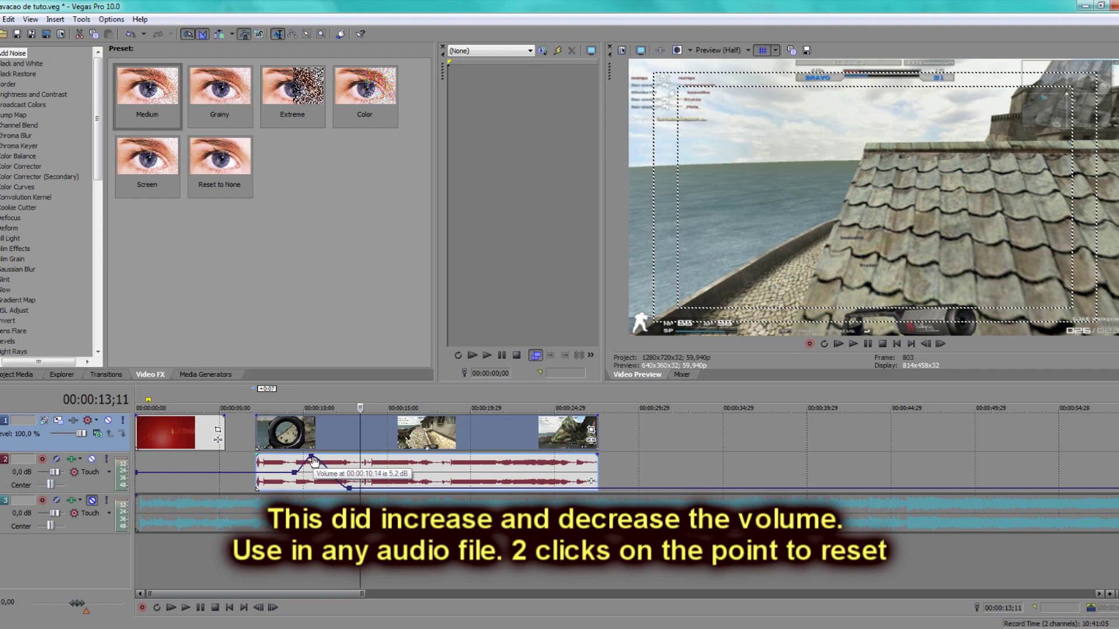
{"action": "double_click", "coordinate": [312, 458]}
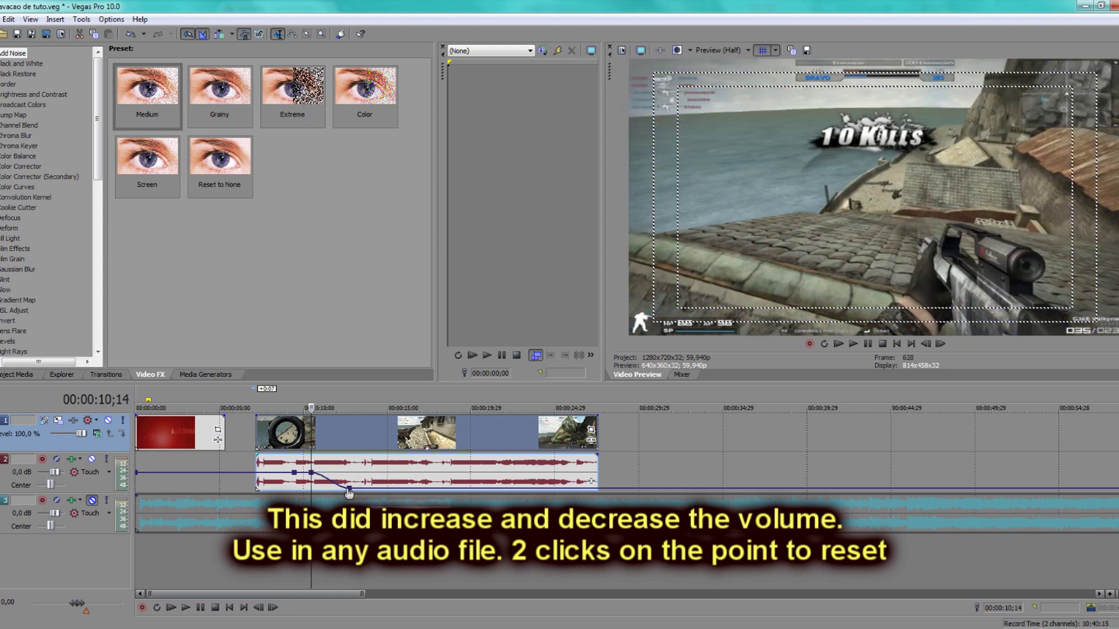
{"action": "left_click", "coordinate": [348, 488]}
{"action": "double_click", "coordinate": [348, 488]}
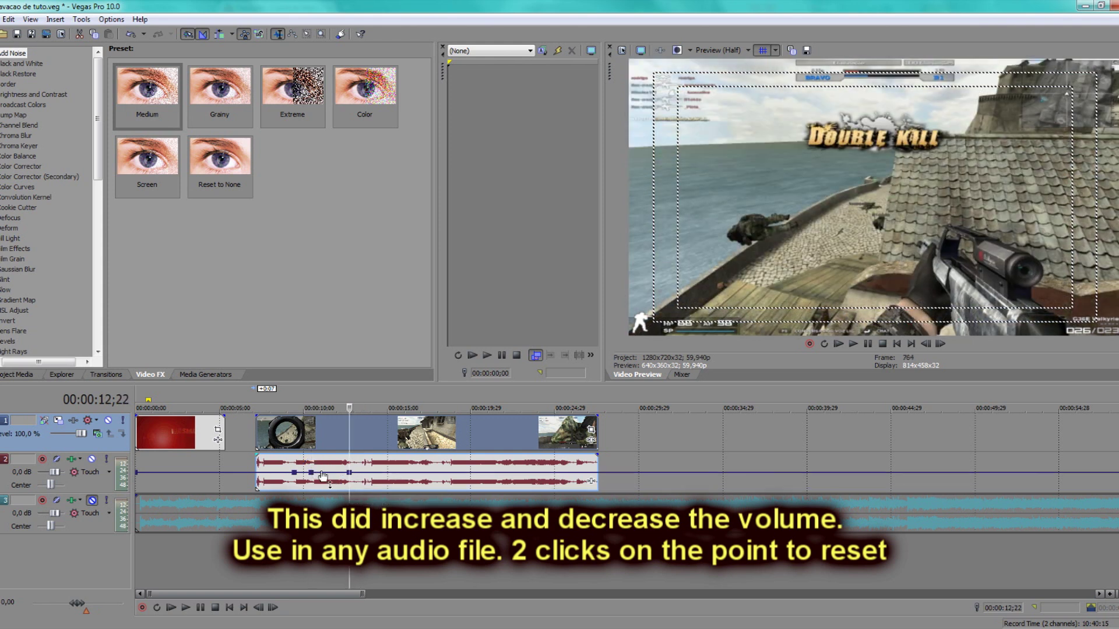
Step: Remove the volume envelope from the gameplay clip's audio track
{"action": "left_click", "coordinate": [292, 467]}
{"action": "left_click", "coordinate": [55, 19]}
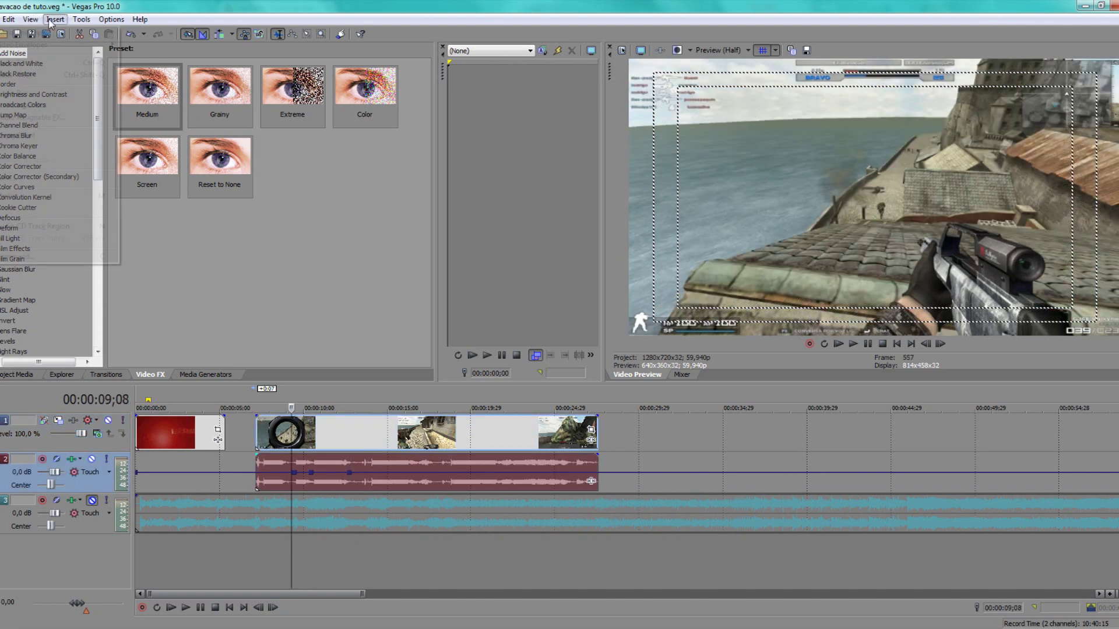
{"action": "mouse_move", "coordinate": [51, 32]}
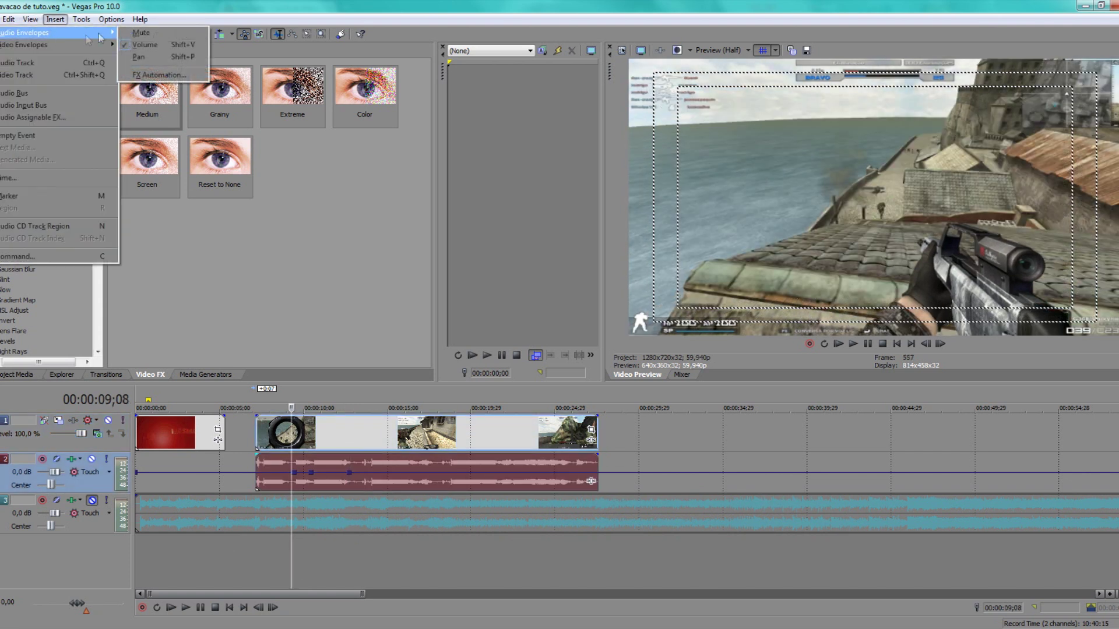
{"action": "left_click", "coordinate": [150, 44]}
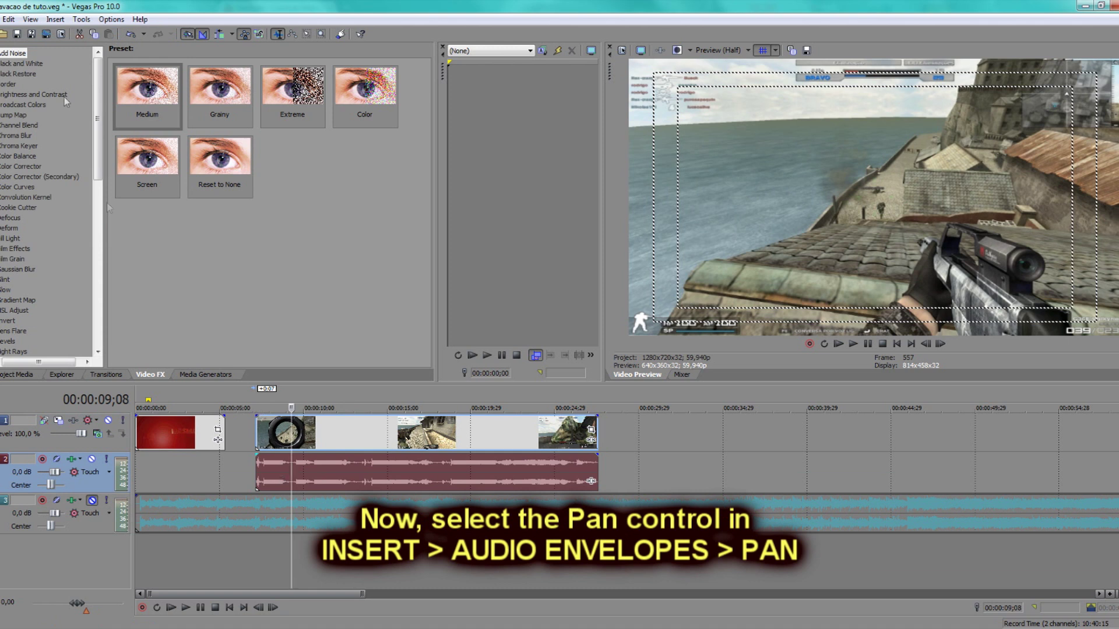
Step: Add a pan envelope to the gameplay audio track
{"action": "left_click", "coordinate": [55, 19]}
{"action": "mouse_move", "coordinate": [87, 34]}
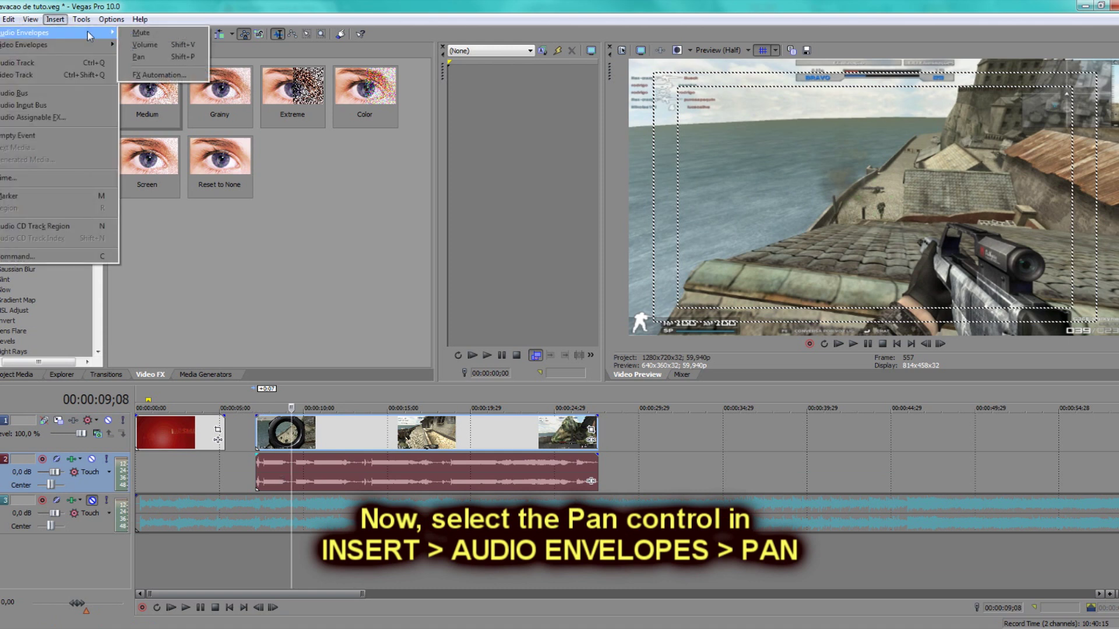
{"action": "left_click", "coordinate": [140, 57]}
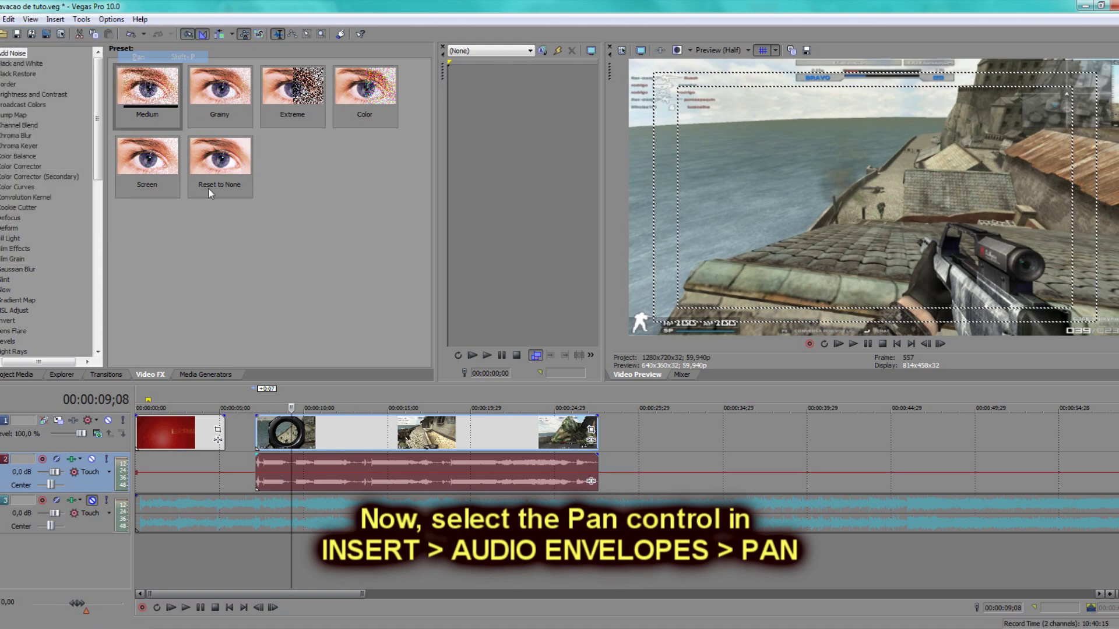
Step: Add six pan points between about 00:00:08;15 and 00:00:12;14, alternating the inner ones left and right, with about 79 % Right at 00:00:10;02
{"action": "left_click", "coordinate": [278, 464]}
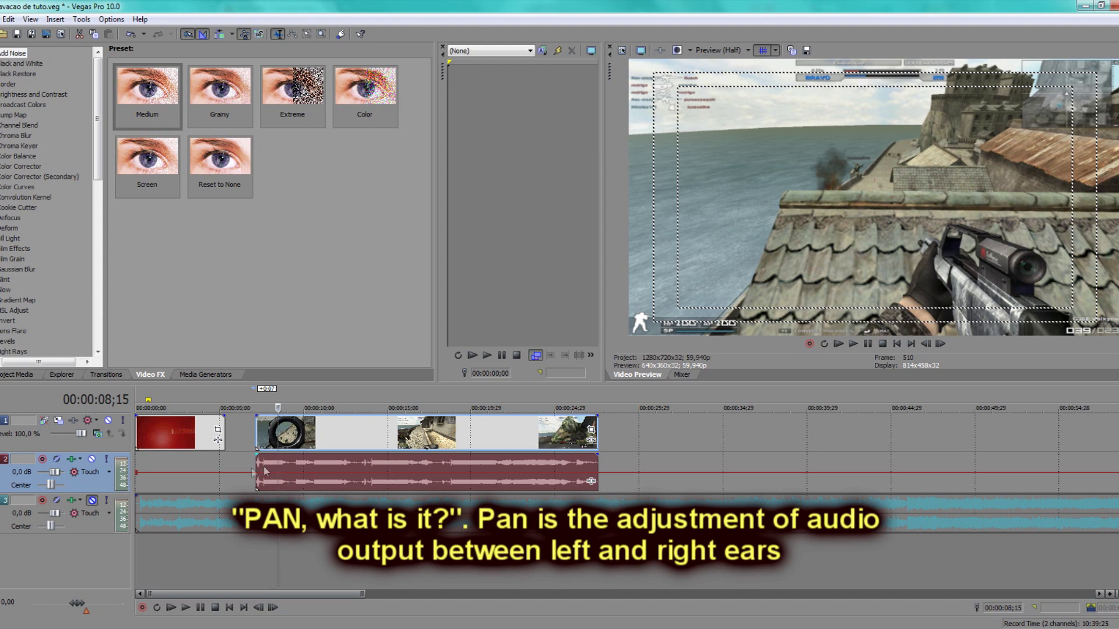
{"action": "scroll", "coordinate": [288, 477], "scroll_direction": "up", "scroll_amount": 3}
{"action": "left_click_drag", "start_coordinate": [230, 595], "coordinate": [244, 594]}
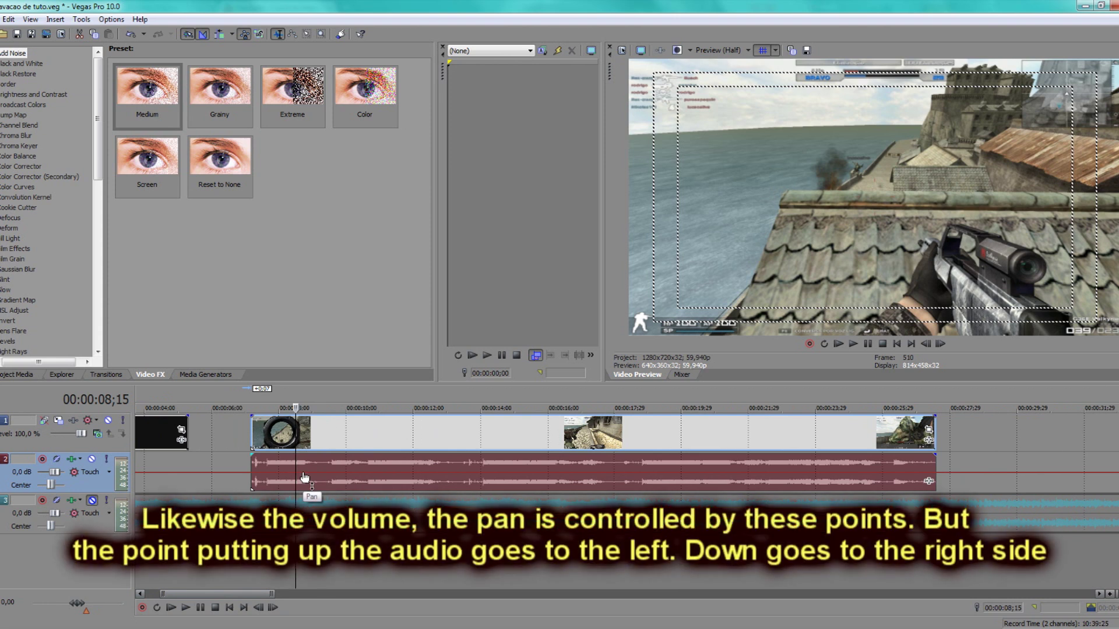
{"action": "left_click", "coordinate": [300, 479]}
{"action": "left_click", "coordinate": [321, 479]}
{"action": "left_click", "coordinate": [349, 477]}
{"action": "left_click", "coordinate": [380, 478]}
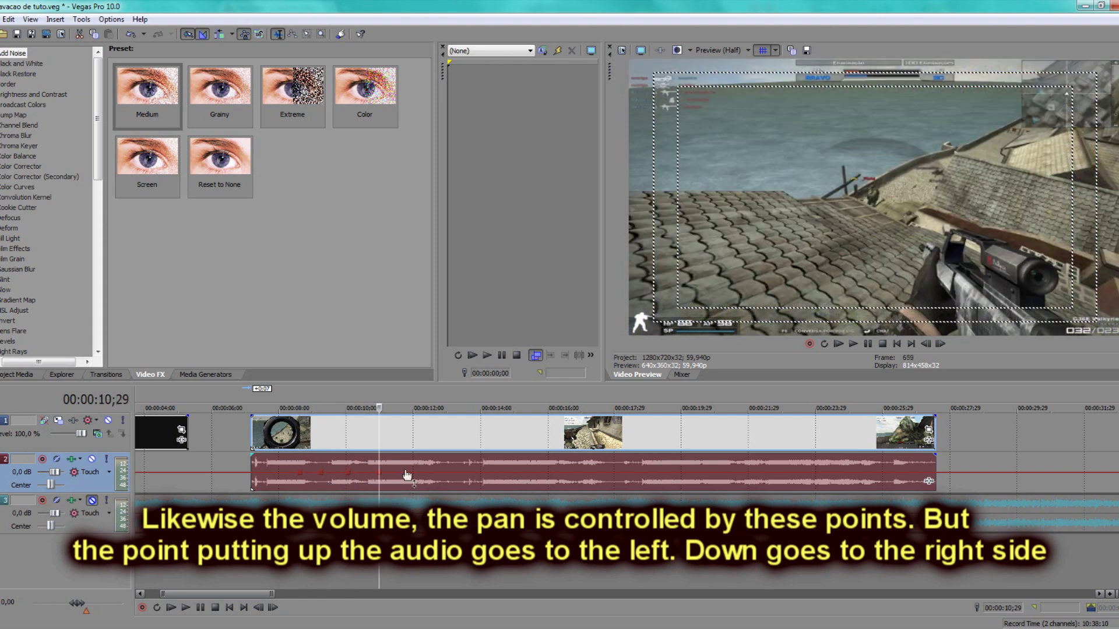
{"action": "left_click", "coordinate": [406, 478]}
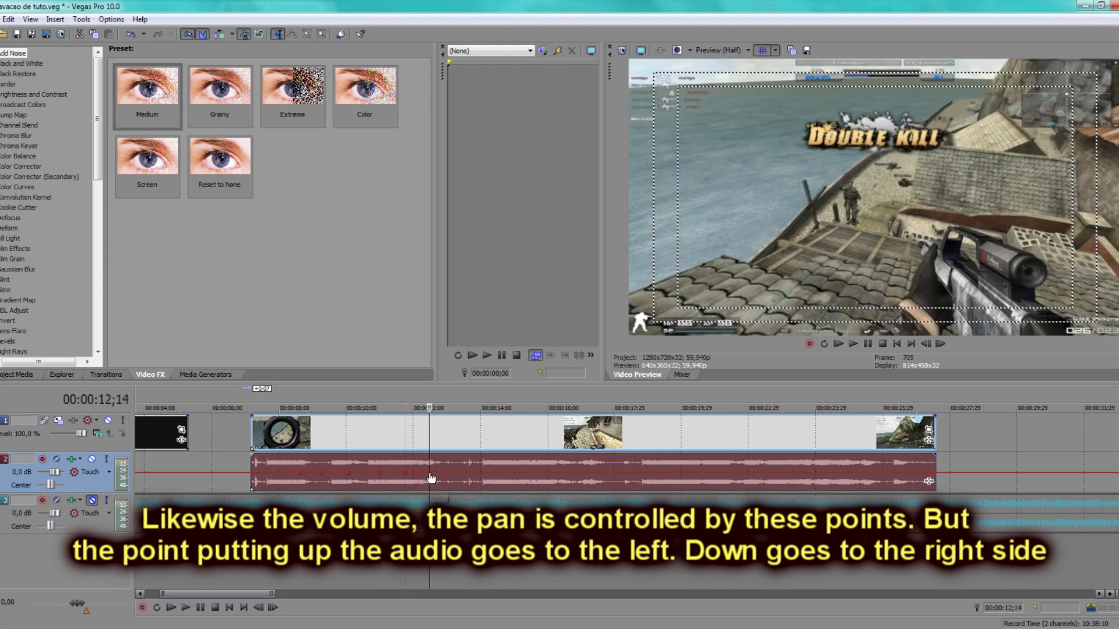
{"action": "left_click", "coordinate": [430, 488]}
{"action": "left_click_drag", "start_coordinate": [322, 479], "coordinate": [324, 459]}
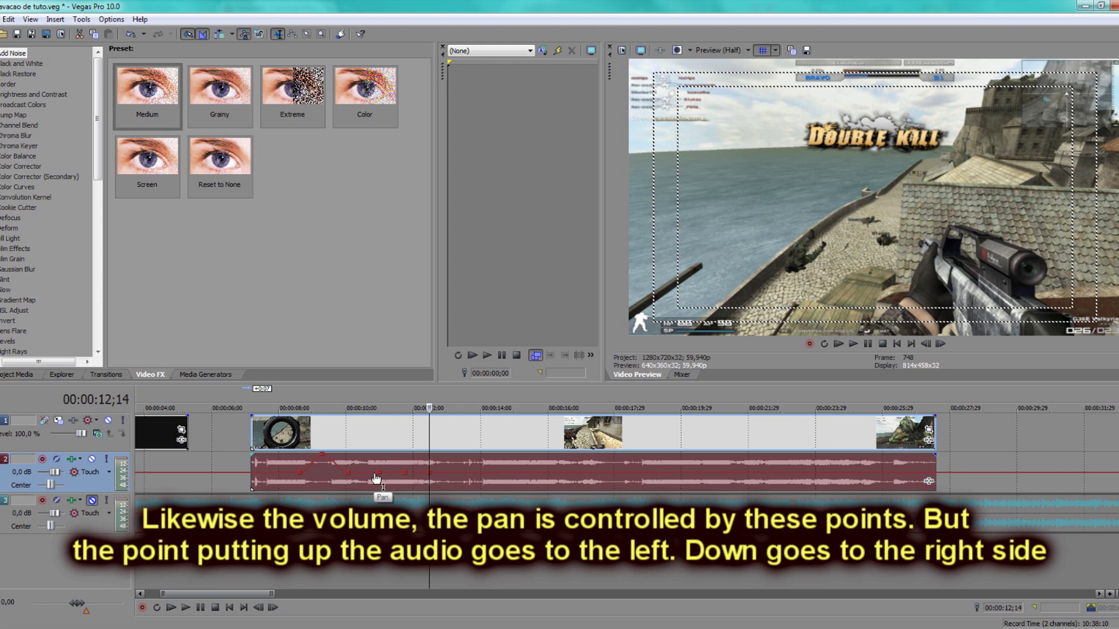
{"action": "left_click_drag", "start_coordinate": [379, 472], "coordinate": [405, 490]}
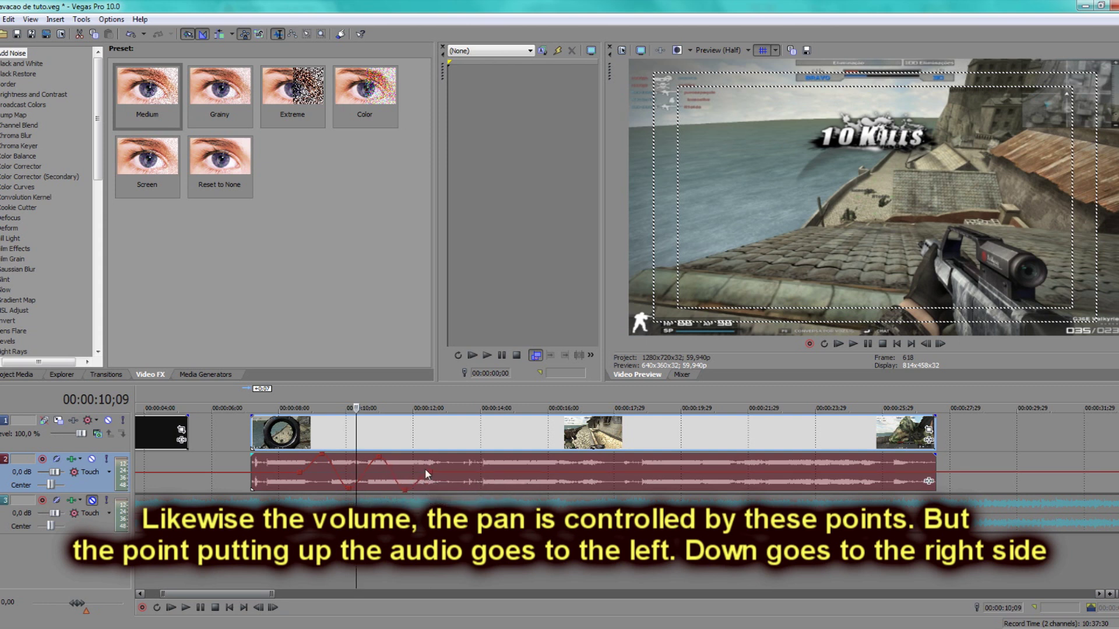
Step: Play the gameplay section from the clip's start at 00:00:07;05 to hear the pan changes, and pause after the last point
{"action": "left_click", "coordinate": [295, 461]}
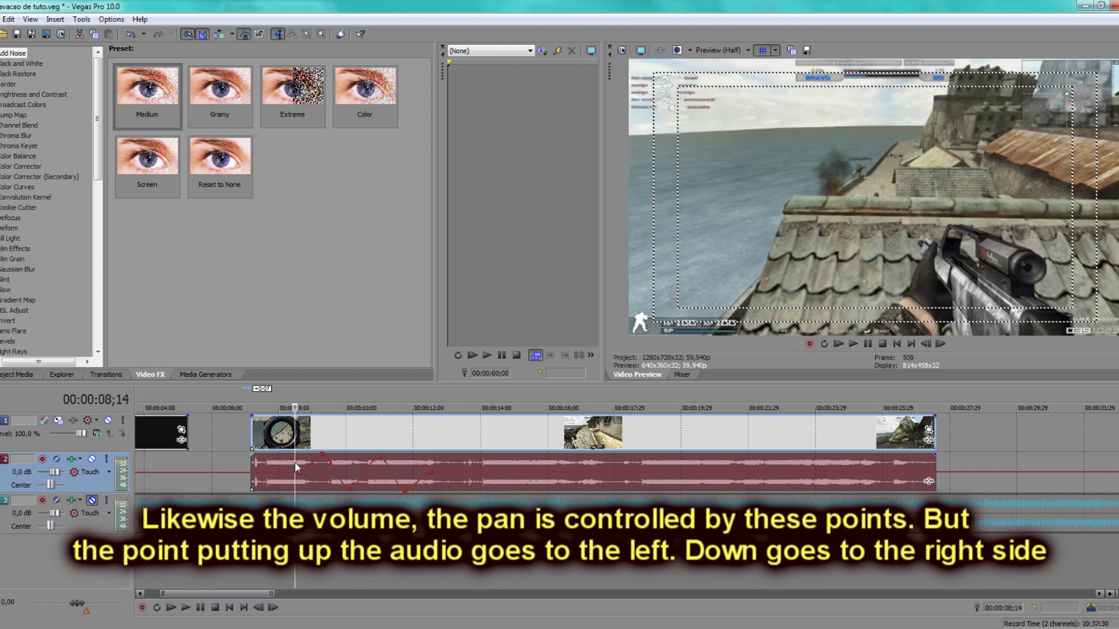
{"action": "left_click", "coordinate": [251, 465]}
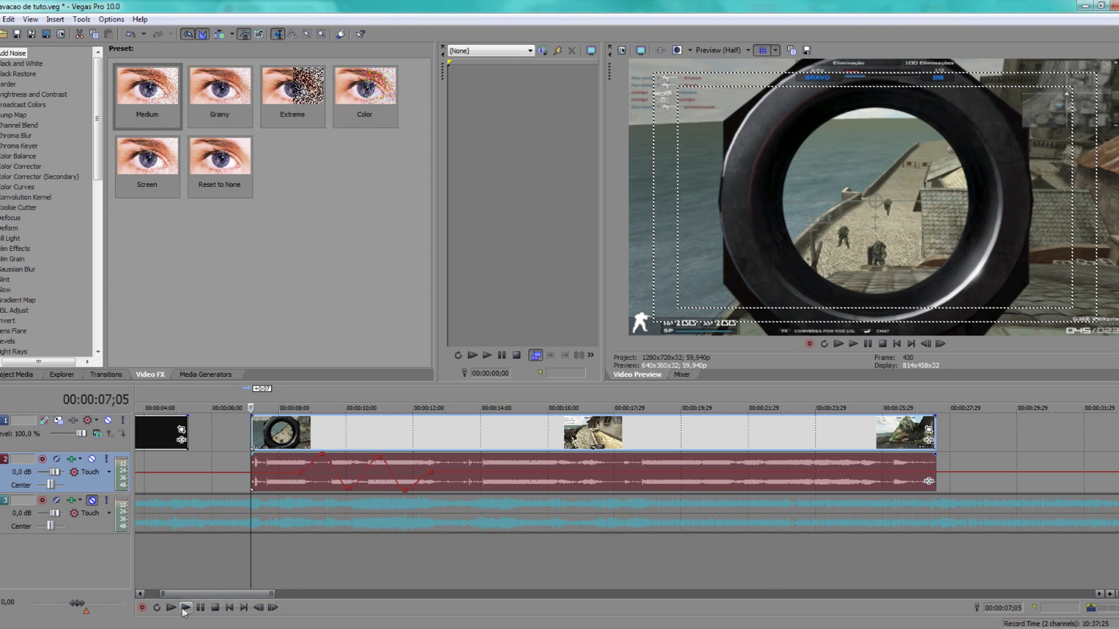
{"action": "left_click", "coordinate": [199, 608]}
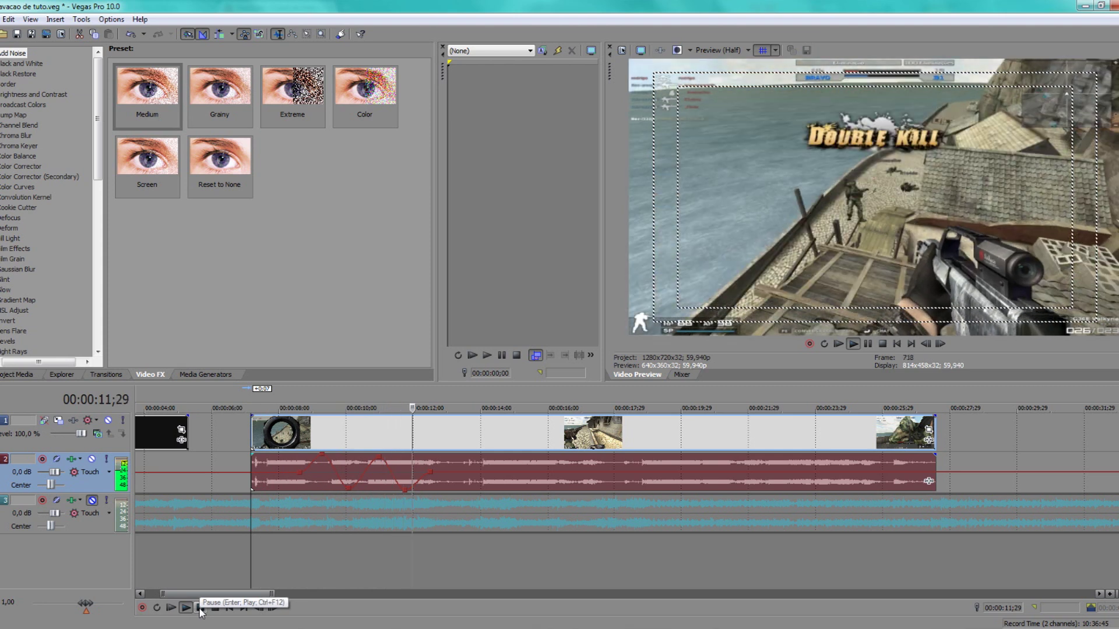
{"action": "left_click", "coordinate": [199, 609]}
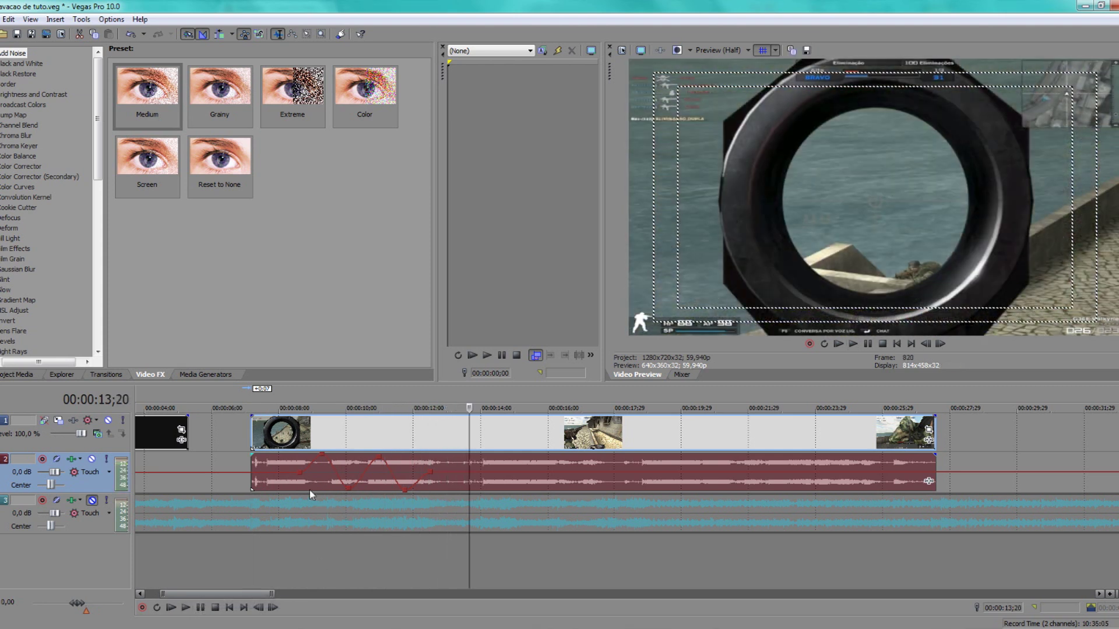
Step: Examine the raised and lowered pan points one by one, comparing their left and right values along the gameplay clip
{"action": "mouse_move", "coordinate": [324, 459]}
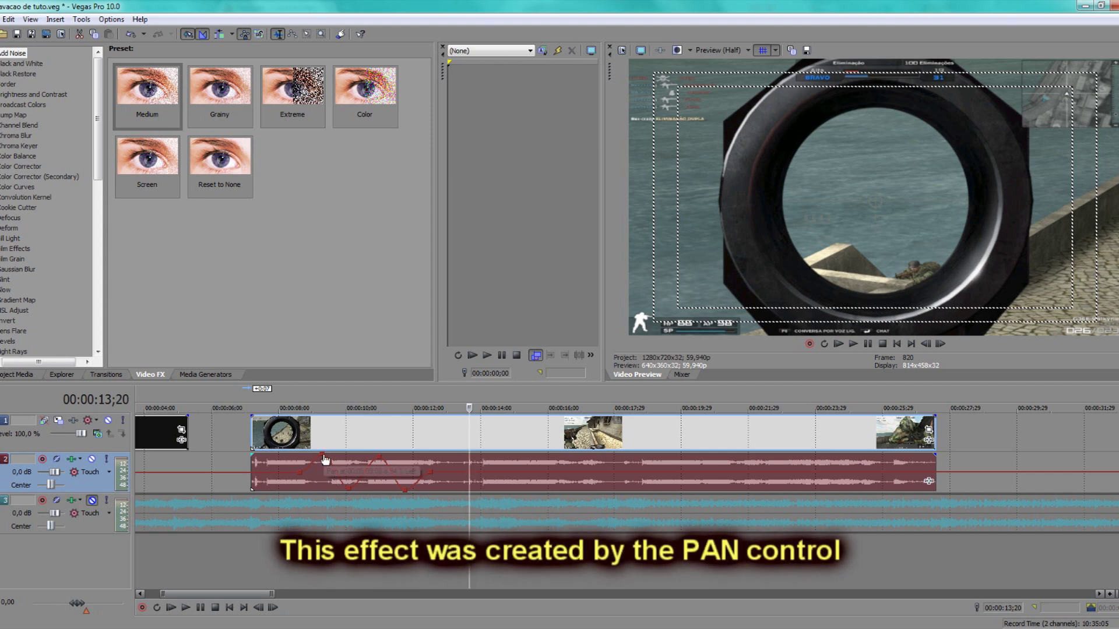
{"action": "left_click", "coordinate": [302, 435]}
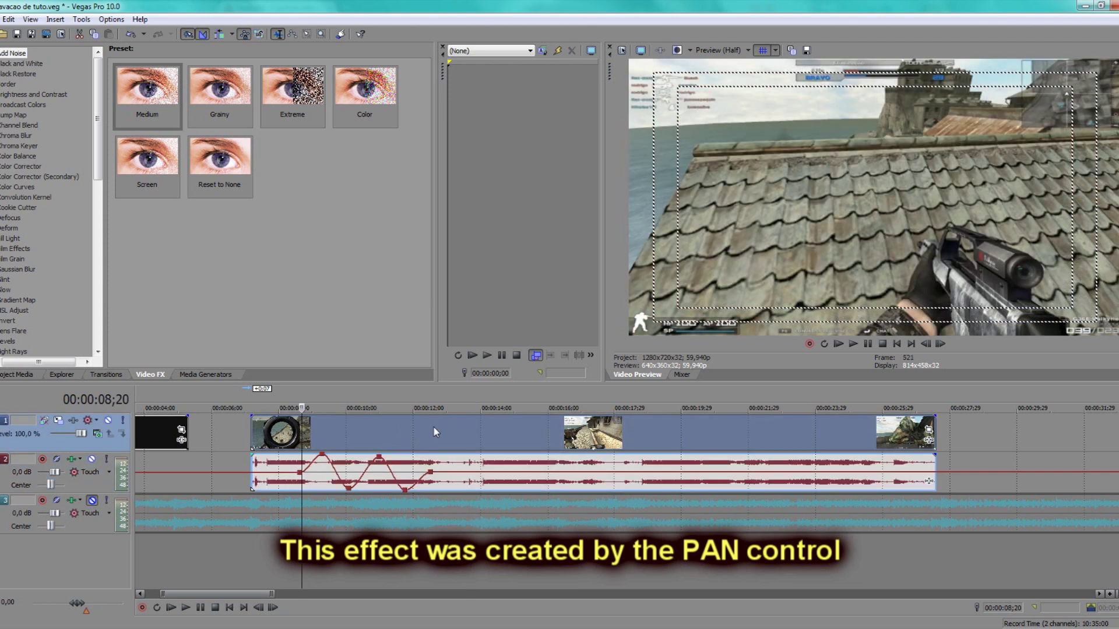
{"action": "left_click", "coordinate": [317, 429]}
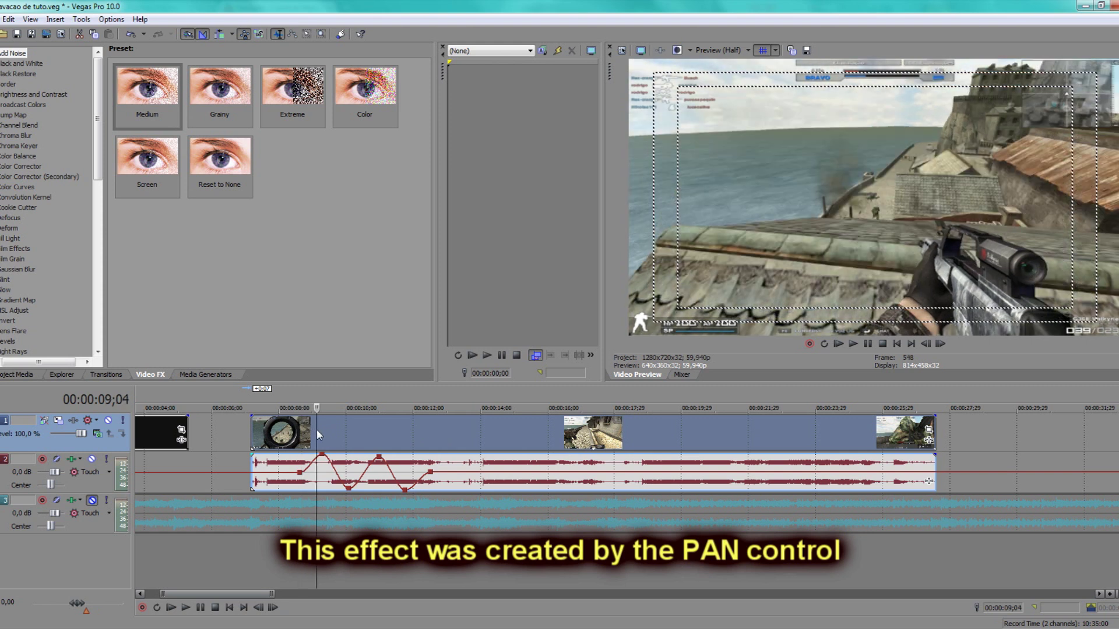
{"action": "left_click", "coordinate": [337, 422]}
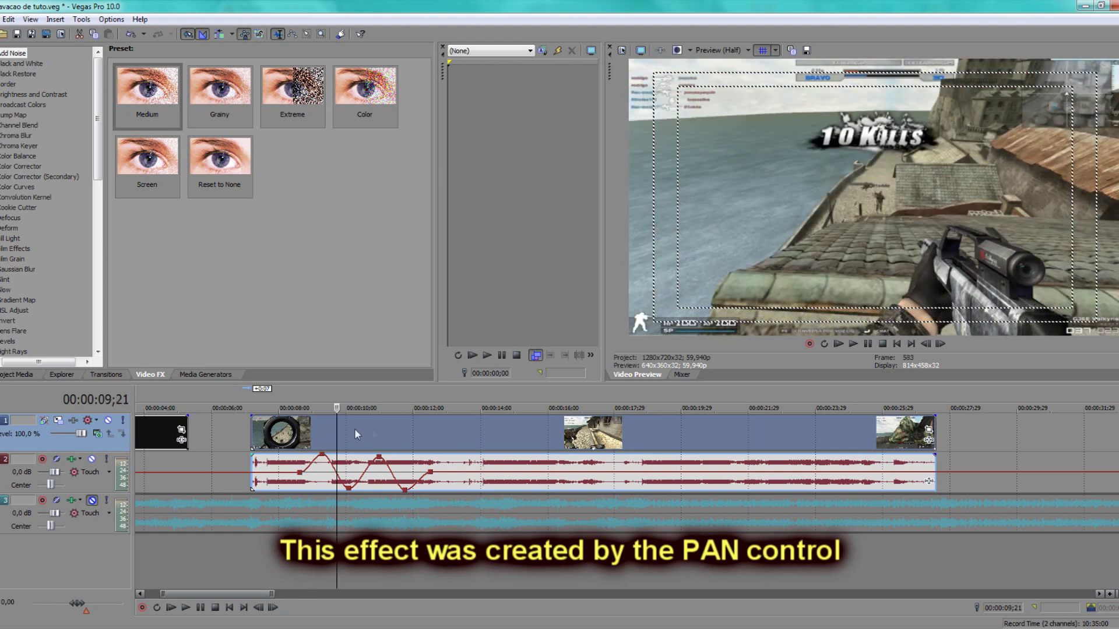
{"action": "left_click", "coordinate": [359, 429]}
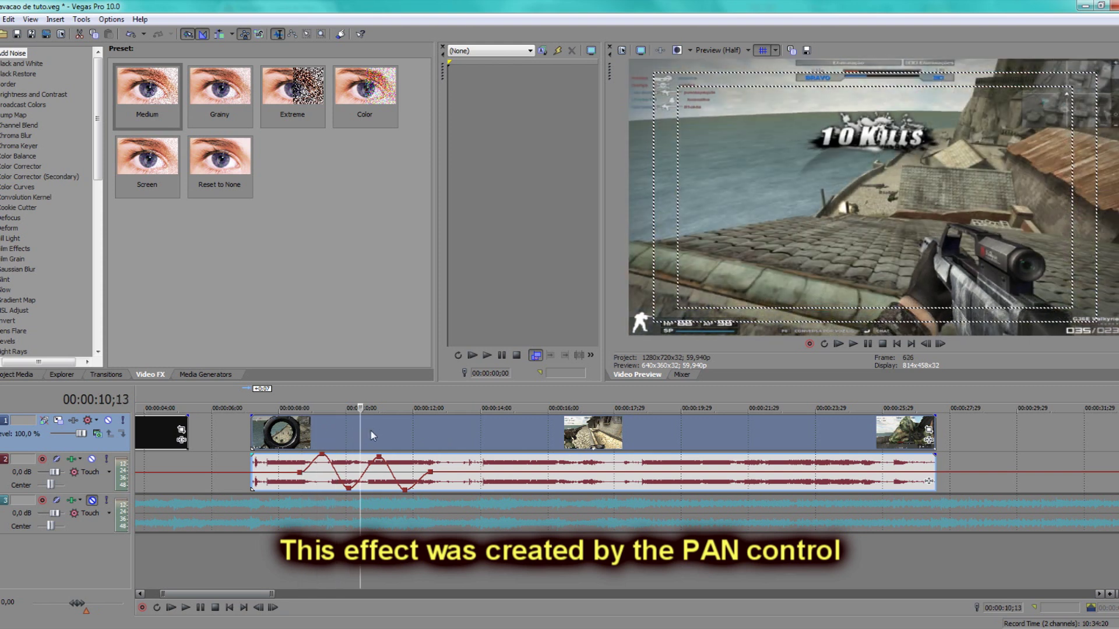
{"action": "mouse_move", "coordinate": [379, 460]}
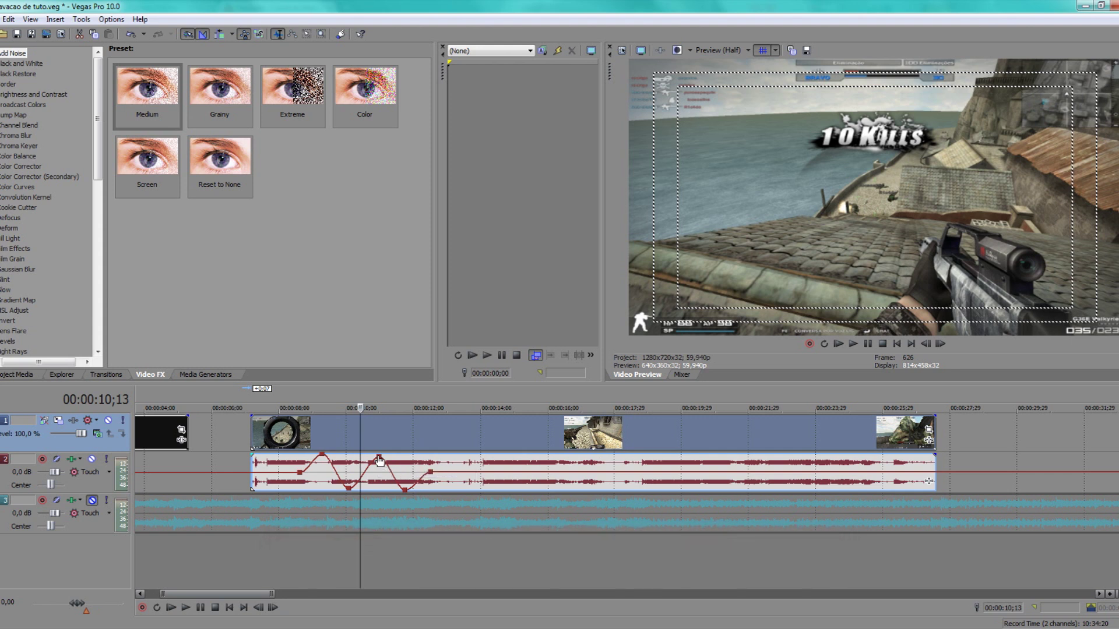
{"action": "mouse_move", "coordinate": [350, 491]}
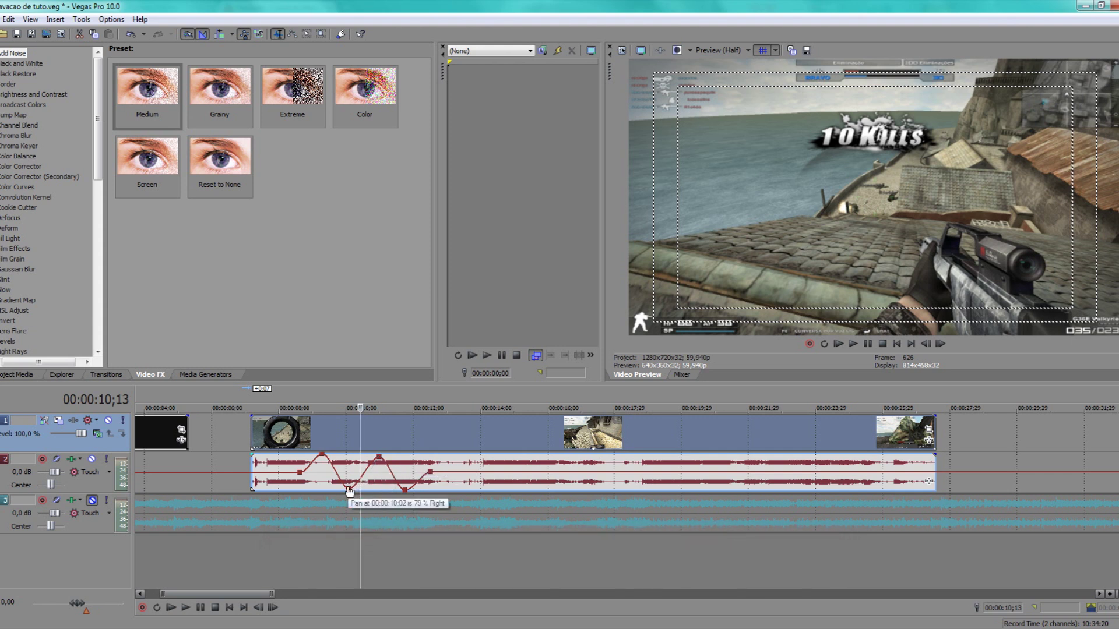
{"action": "left_click_drag", "start_coordinate": [350, 491], "coordinate": [405, 472]}
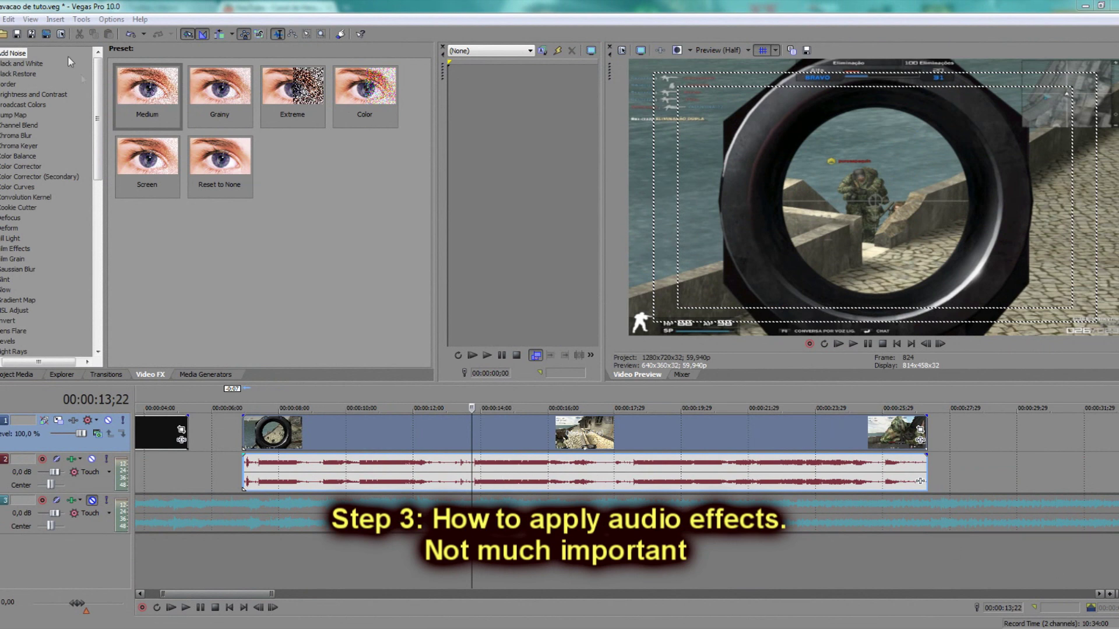
Step: Open the Plug-In Manager and list all audio plug-ins
{"action": "left_click", "coordinate": [54, 20]}
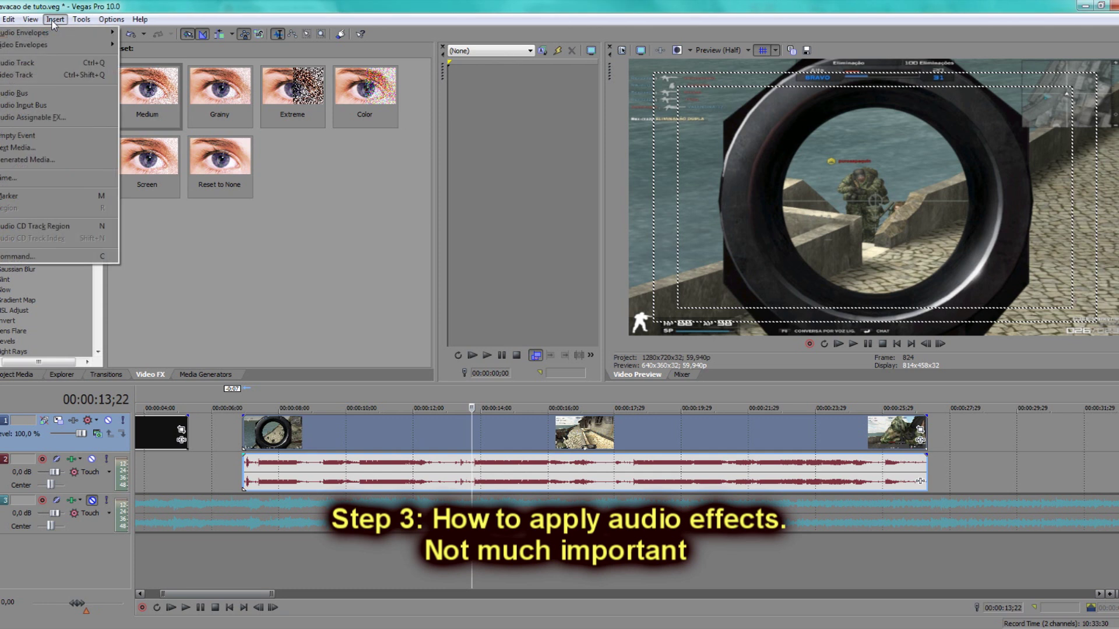
{"action": "mouse_move", "coordinate": [32, 21]}
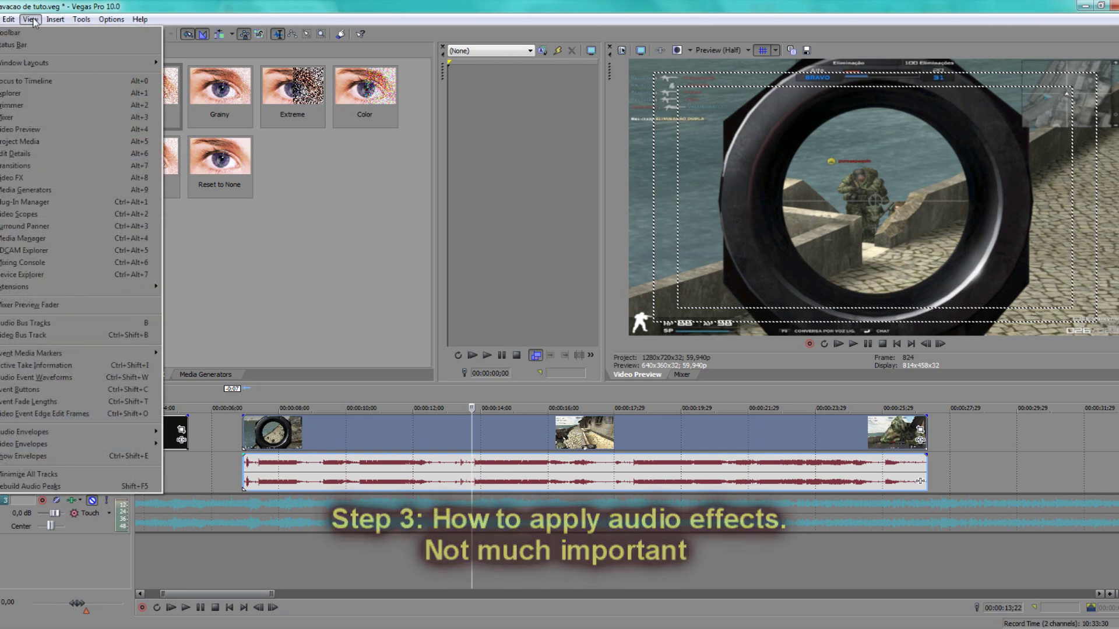
{"action": "left_click", "coordinate": [34, 202]}
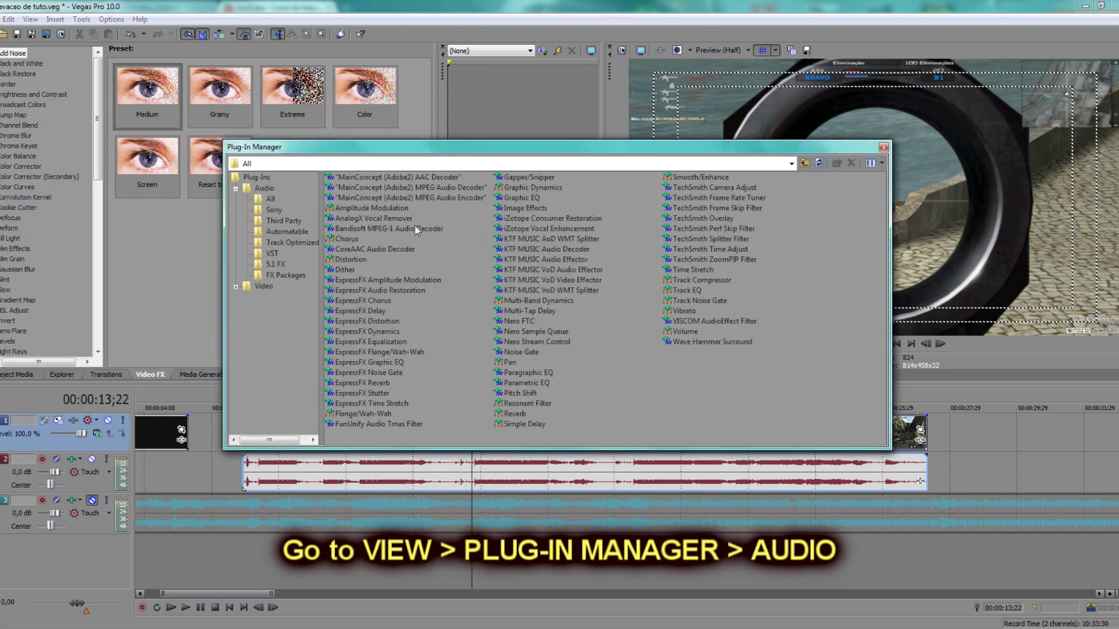
{"action": "left_click", "coordinate": [271, 177]}
{"action": "left_click", "coordinate": [264, 187]}
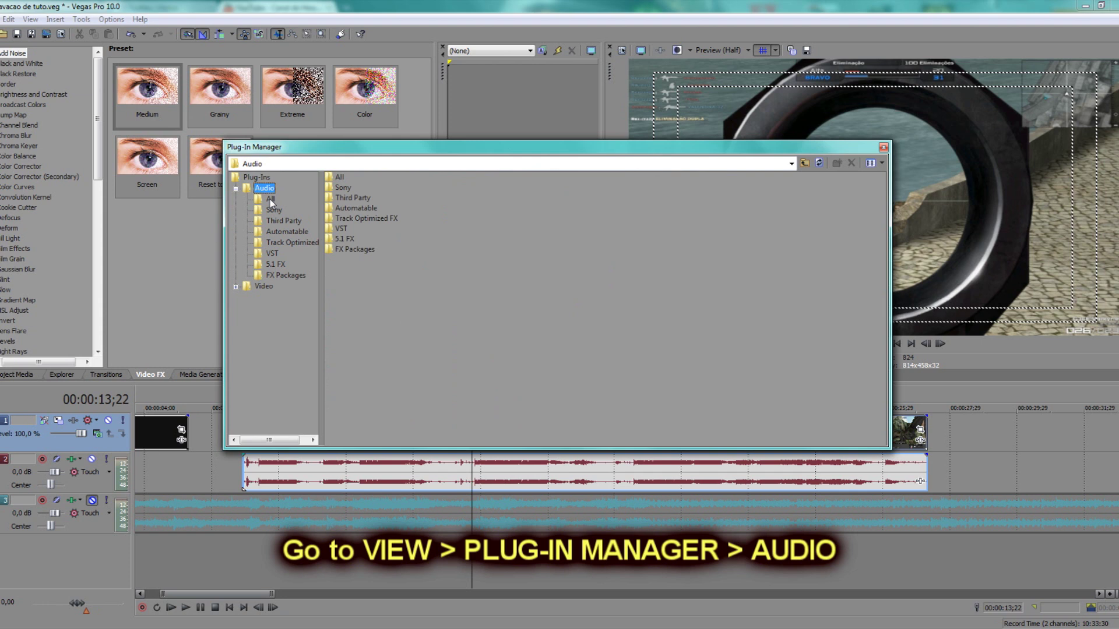
{"action": "left_click", "coordinate": [270, 200]}
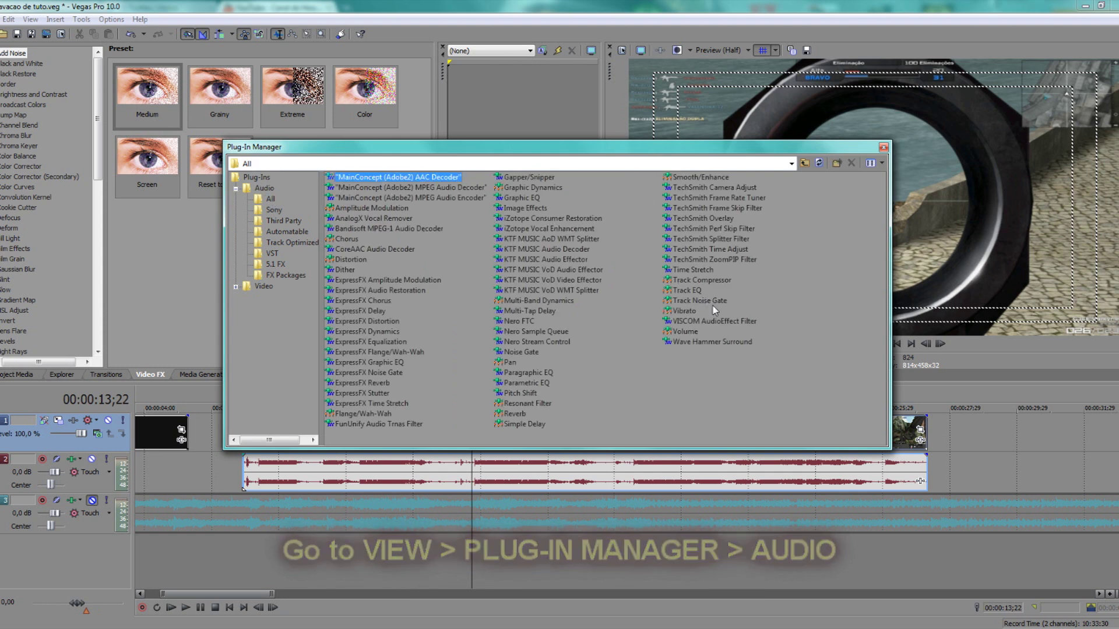
Step: Apply the ExpressFX Reverb effect to the gameplay audio clip with its default settings, and close the effect and plug-in windows
{"action": "left_click", "coordinate": [701, 260]}
{"action": "left_click", "coordinate": [389, 188]}
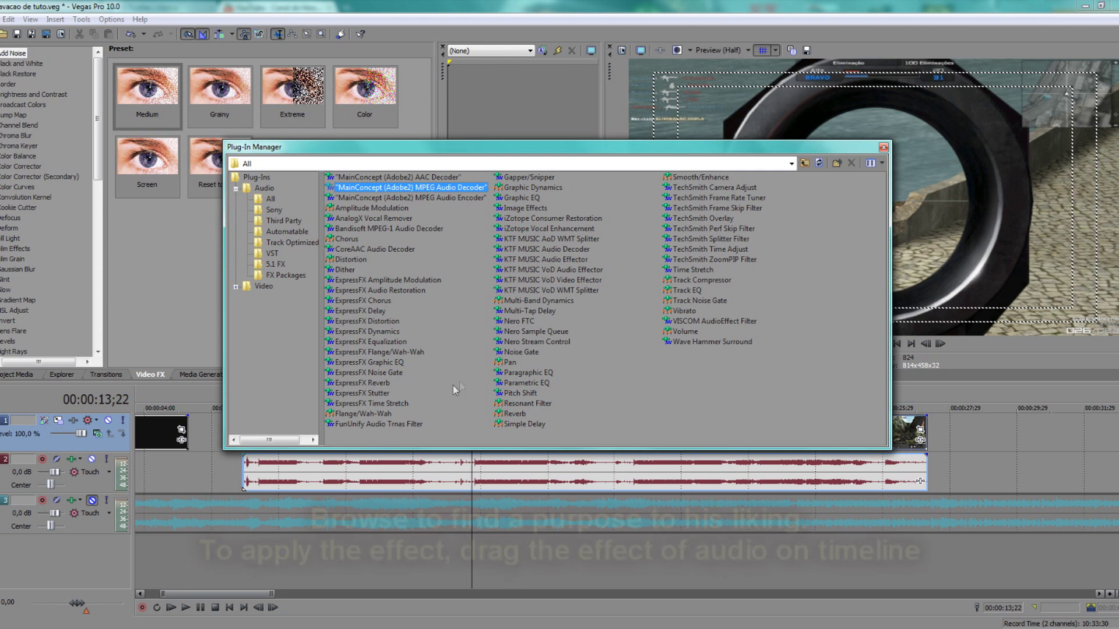
{"action": "left_click", "coordinate": [372, 382]}
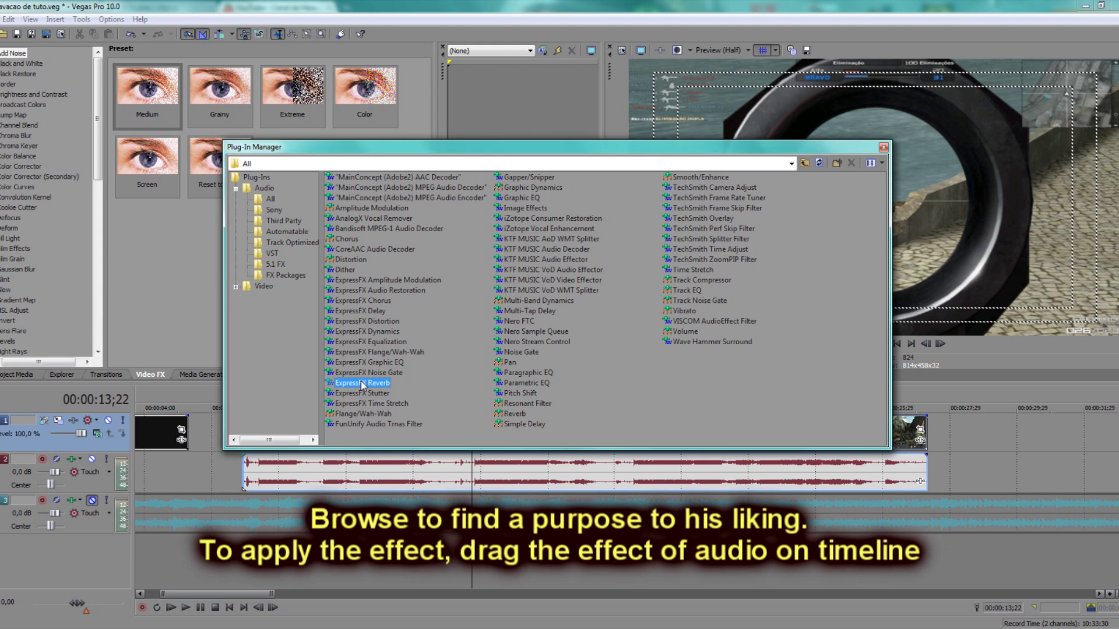
{"action": "left_click_drag", "start_coordinate": [363, 386], "coordinate": [494, 469]}
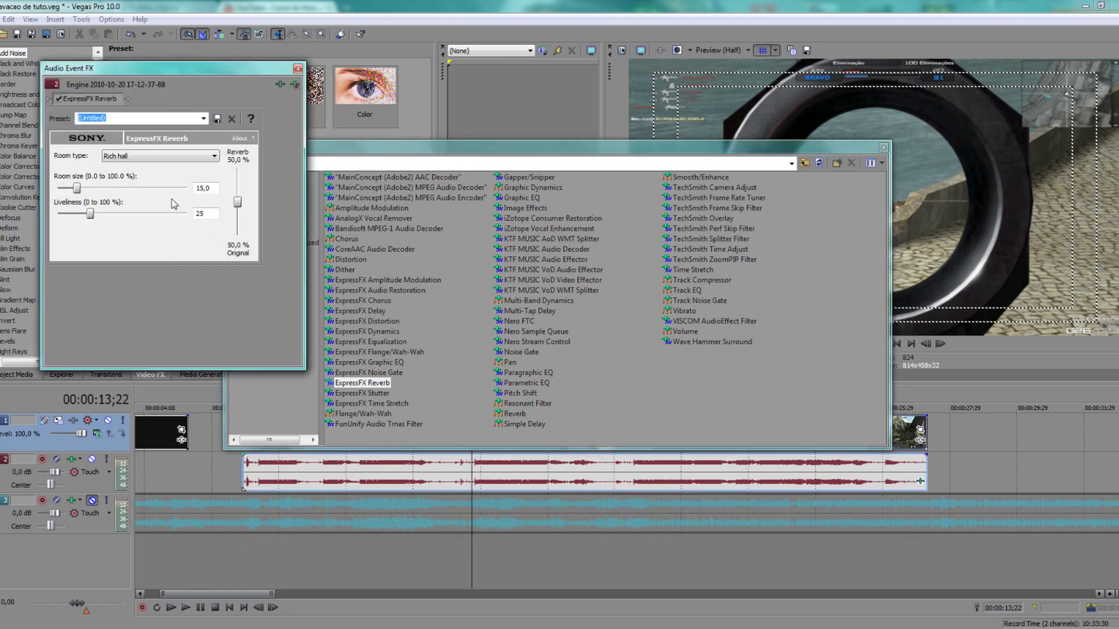
{"action": "left_click", "coordinate": [297, 70]}
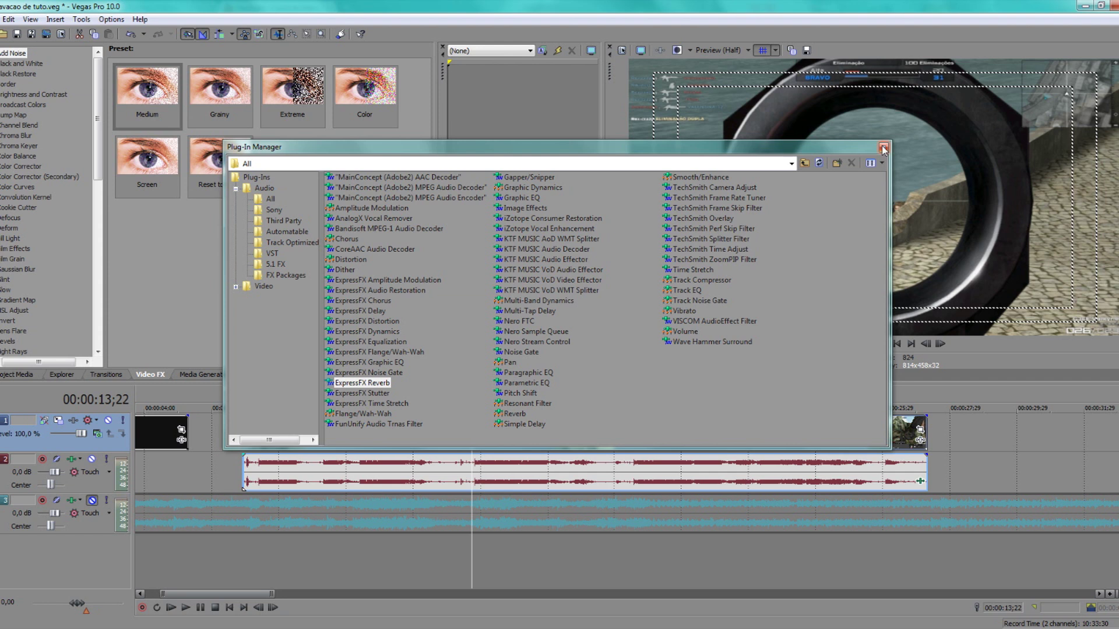
{"action": "left_click", "coordinate": [883, 148]}
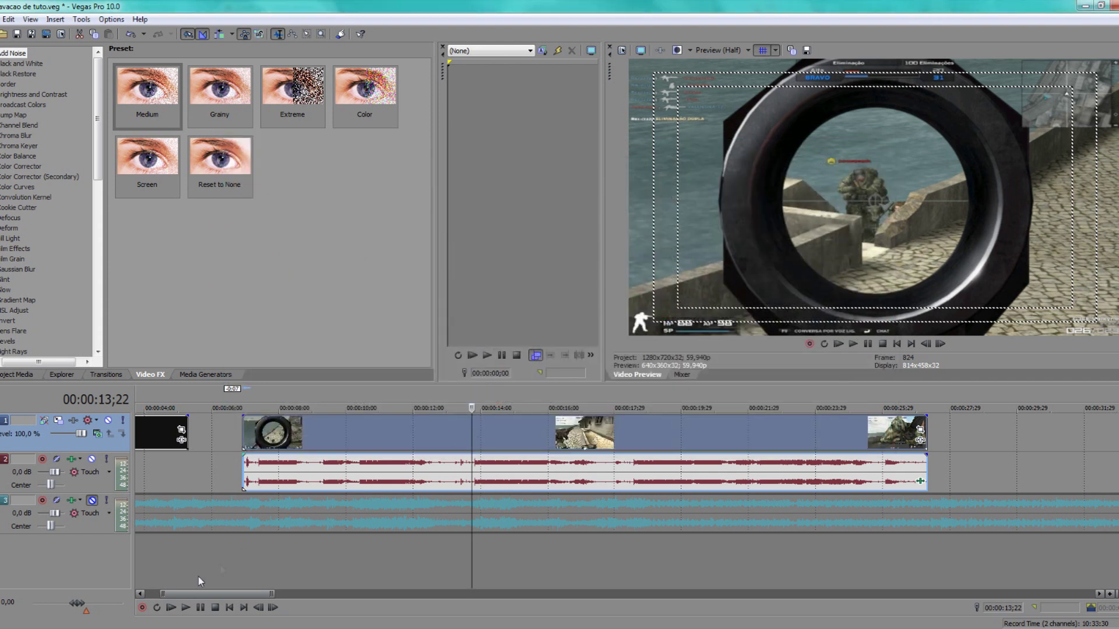
Step: Play the gameplay clip from 00:00:13;22 to hear the reverb, and pause before the clip ends
{"action": "left_click", "coordinate": [186, 607]}
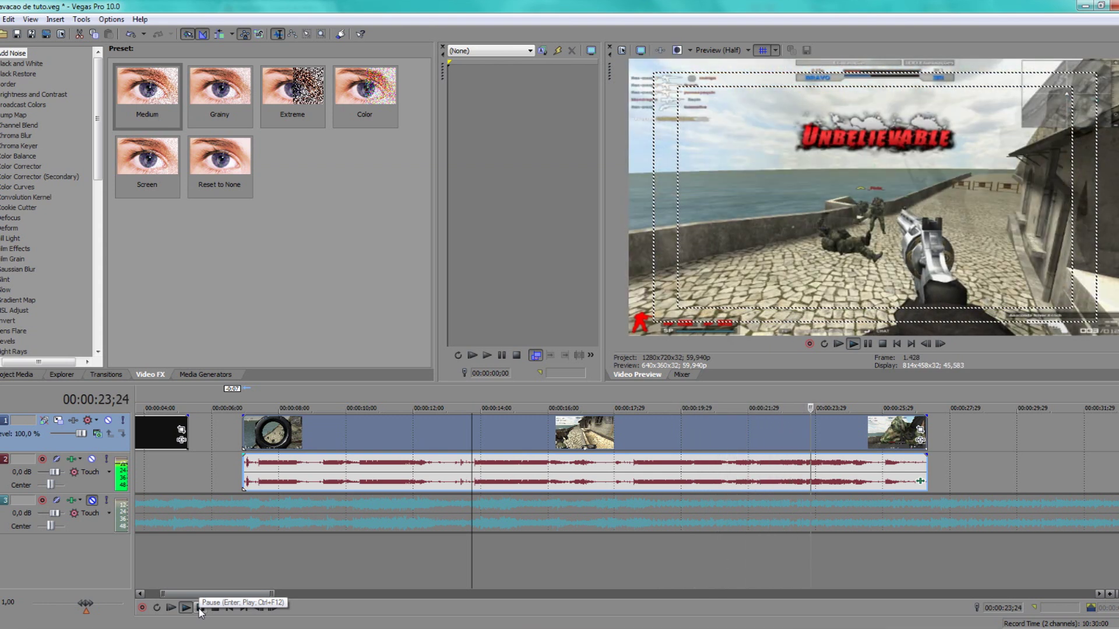
{"action": "left_click", "coordinate": [199, 608]}
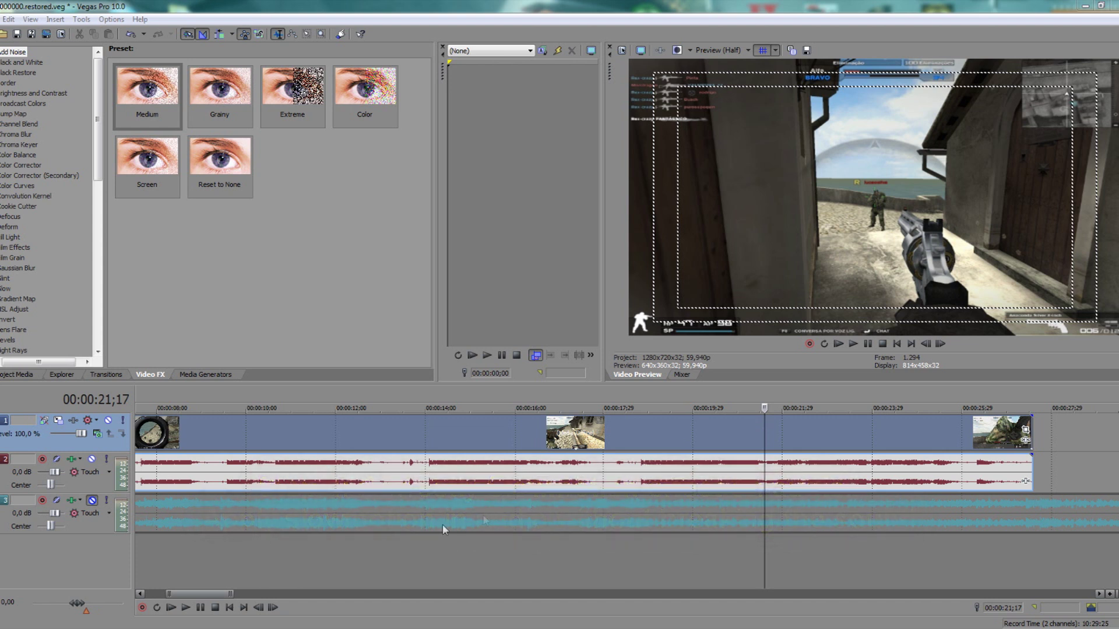
Step: Split the gameplay video and audio at 00:00:21;17 and move the second part about 1;12 later on the timeline
{"action": "left_click_drag", "start_coordinate": [217, 592], "coordinate": [220, 593]}
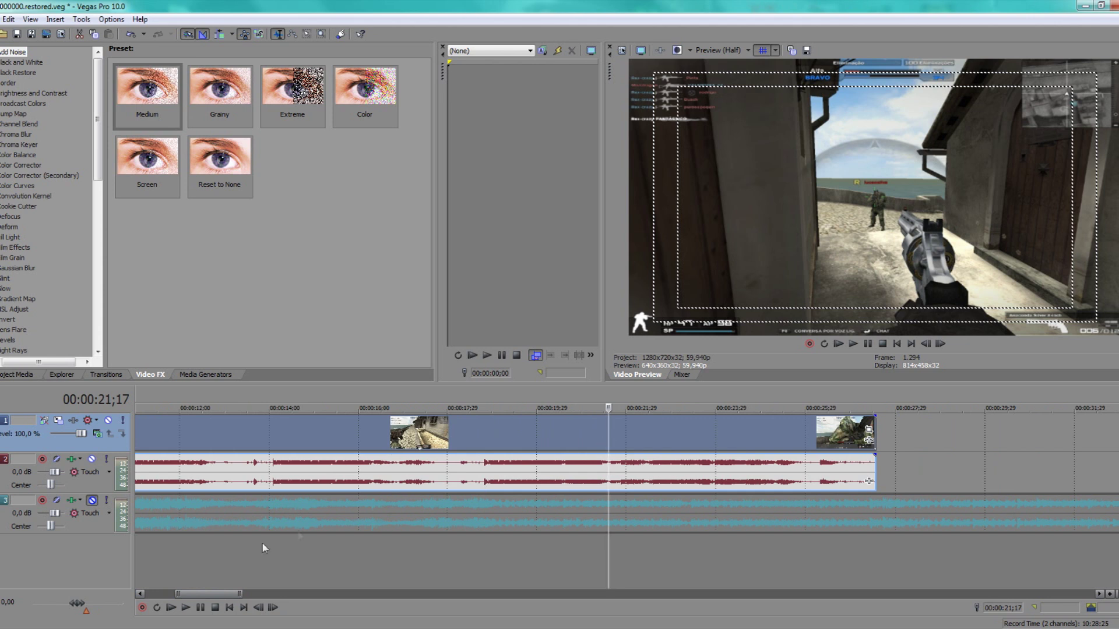
{"action": "left_click_drag", "start_coordinate": [216, 593], "coordinate": [227, 593]}
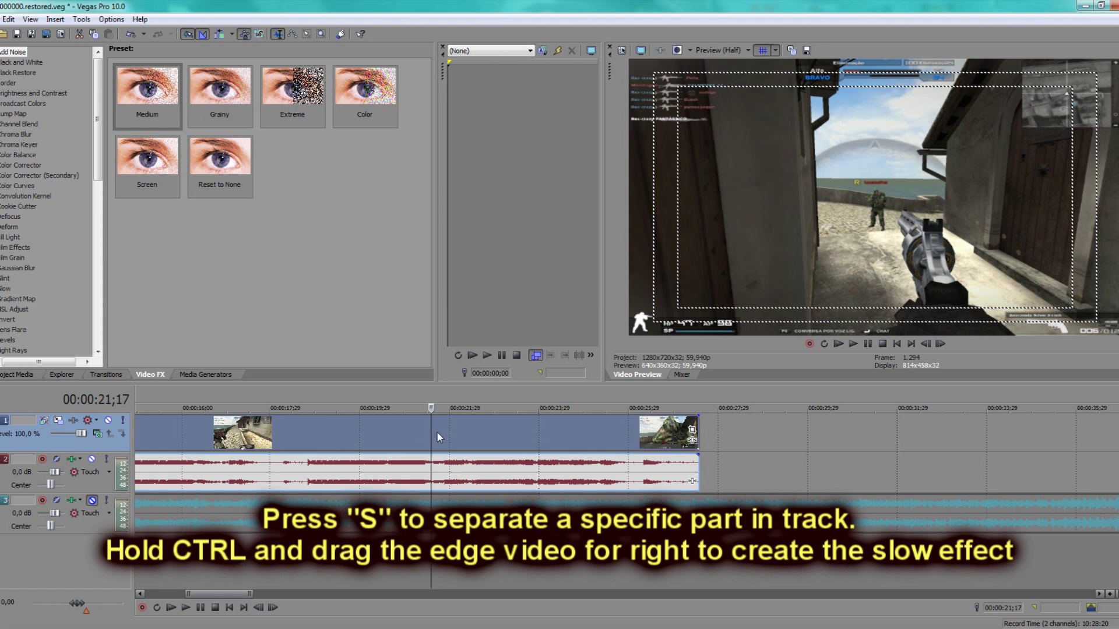
{"action": "key", "text": "s"}
{"action": "left_click_drag", "start_coordinate": [452, 436], "coordinate": [516, 433]}
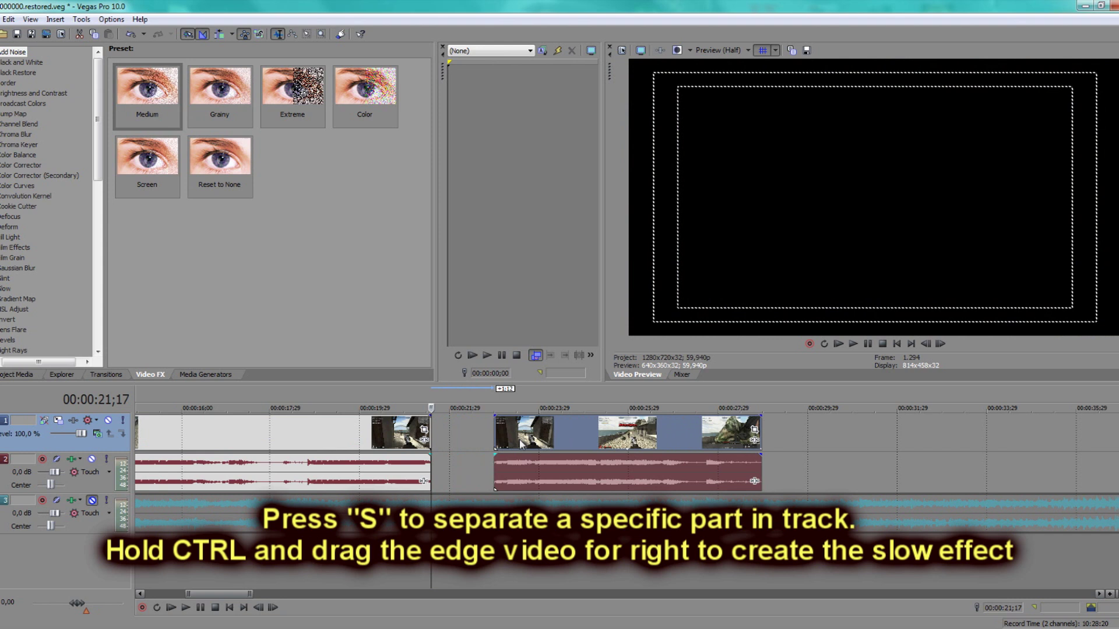
Step: Move the second gameplay part about 0;05 earlier and time-stretch its end to a length of about 9;00 for slow motion
{"action": "left_click", "coordinate": [503, 442]}
{"action": "left_click_drag", "start_coordinate": [503, 443], "coordinate": [494, 442]}
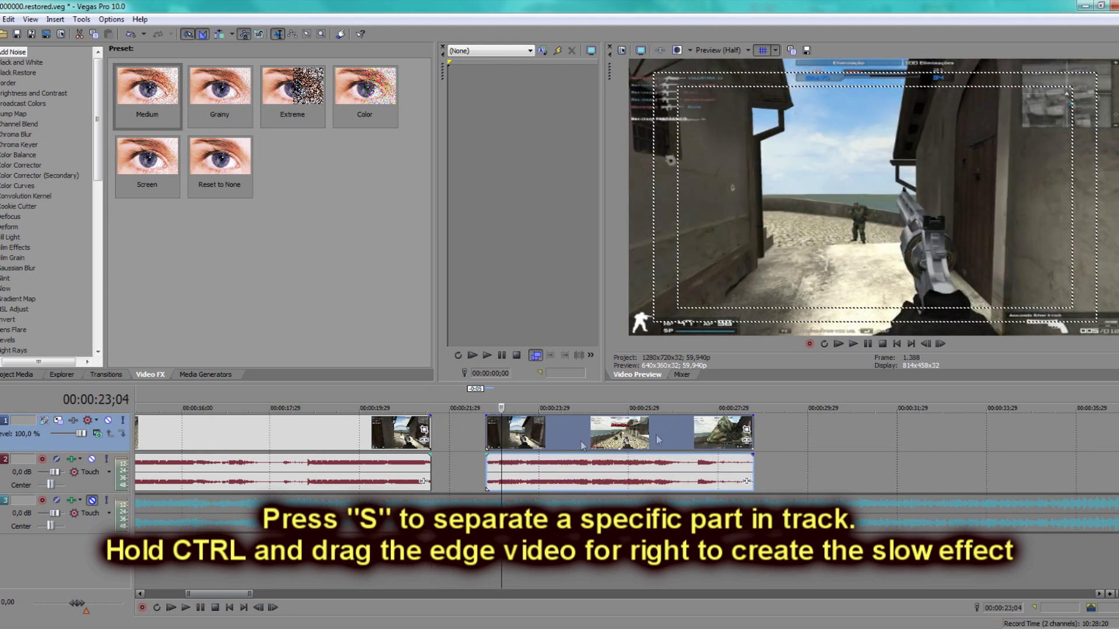
{"action": "left_click", "coordinate": [760, 425]}
{"action": "left_click", "coordinate": [729, 430]}
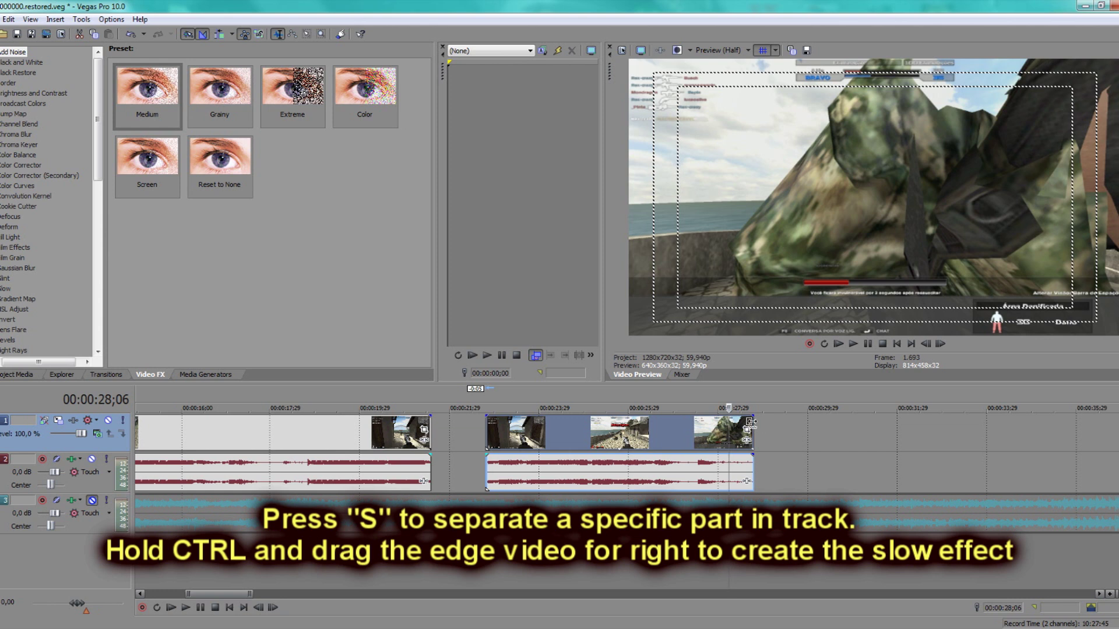
{"action": "left_click_drag", "start_coordinate": [753, 421], "coordinate": [886, 432]}
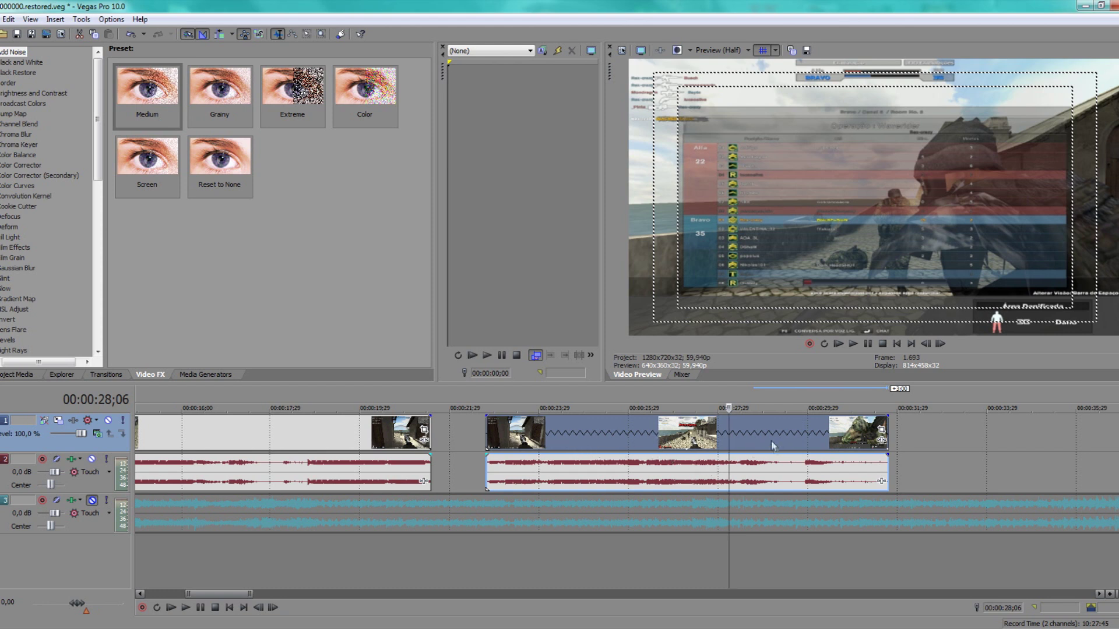
Step: Play the stretched gameplay part from its start at 00:00:22;23 to check the slow motion and its audio
{"action": "left_click", "coordinate": [552, 438]}
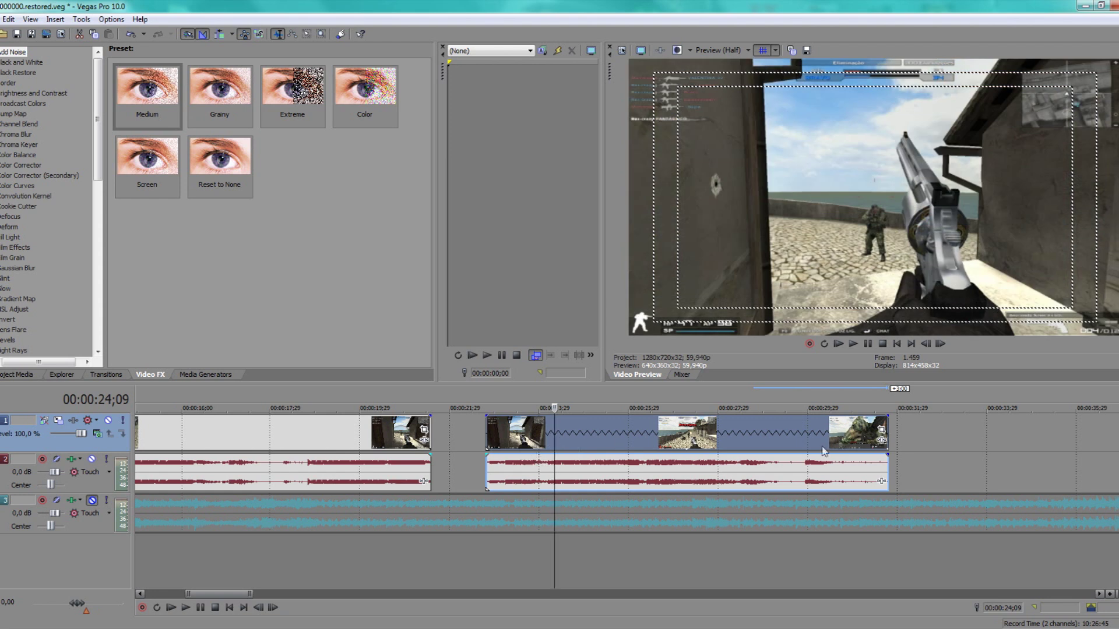
{"action": "left_click", "coordinate": [578, 460]}
{"action": "left_click", "coordinate": [556, 439]}
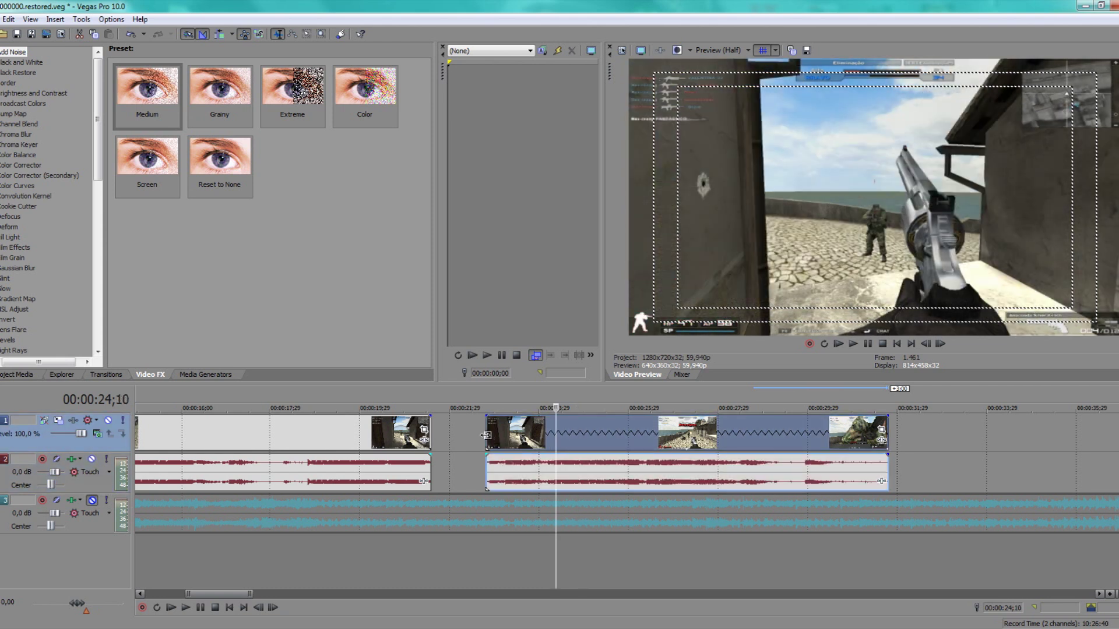
{"action": "left_click", "coordinate": [486, 435]}
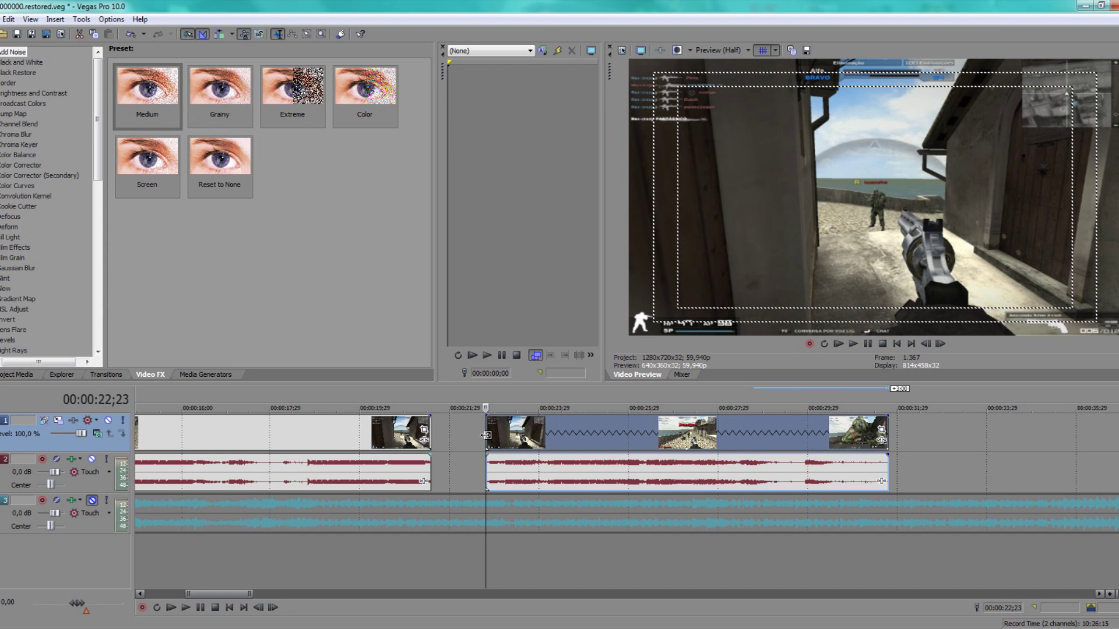
{"action": "left_click", "coordinate": [187, 609]}
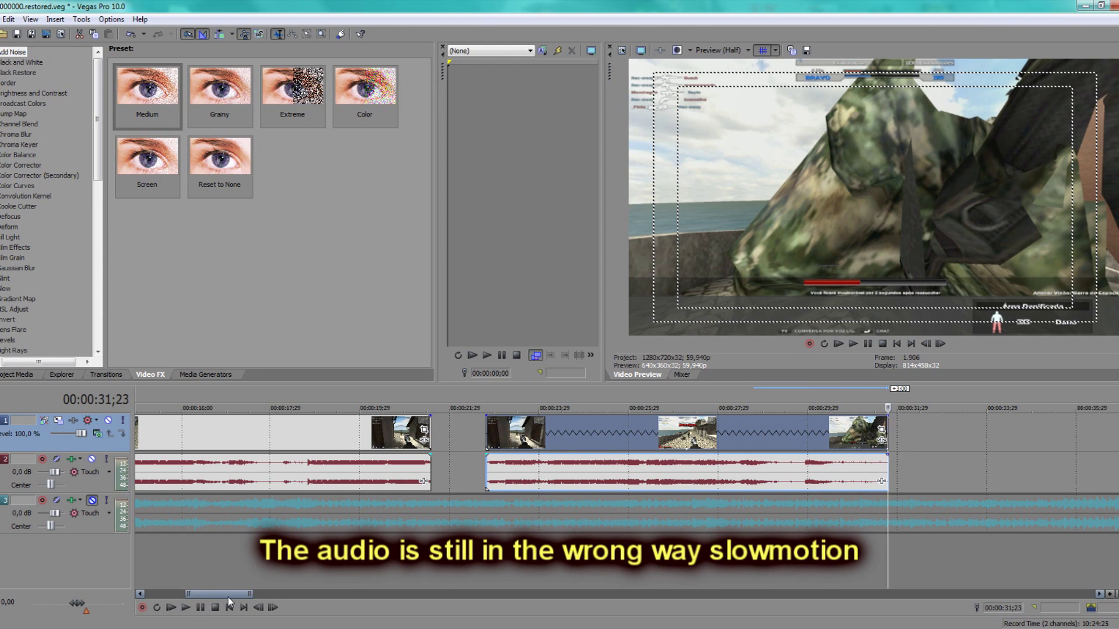
Step: Enable Lock to stretch for the pitch change in the stretched audio event's properties
{"action": "left_click_drag", "start_coordinate": [228, 599], "coordinate": [239, 600]}
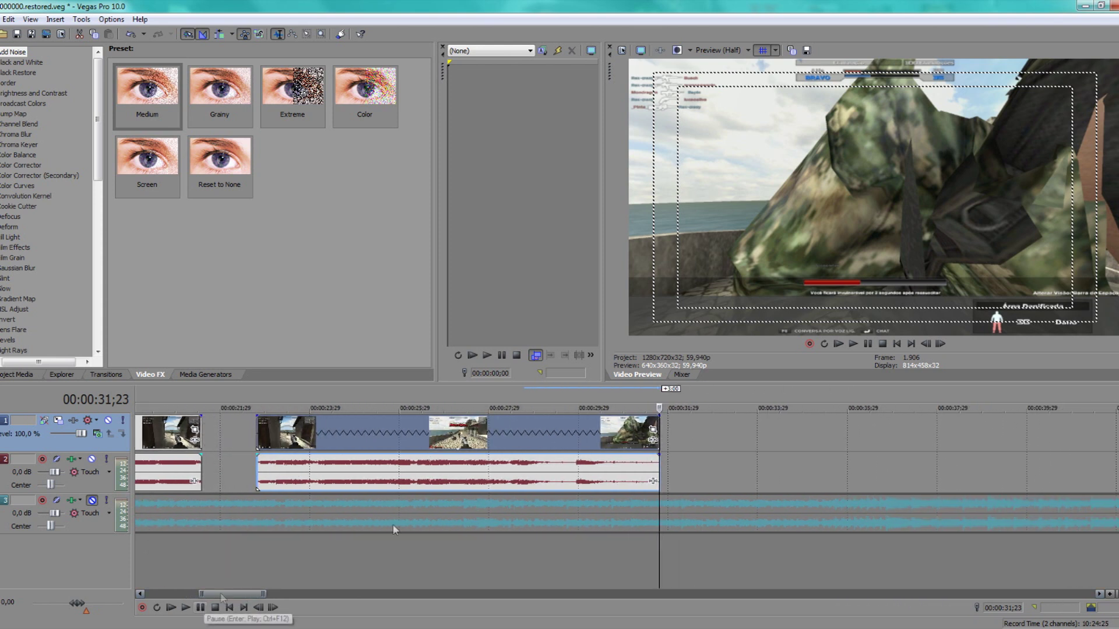
{"action": "right_click", "coordinate": [505, 469]}
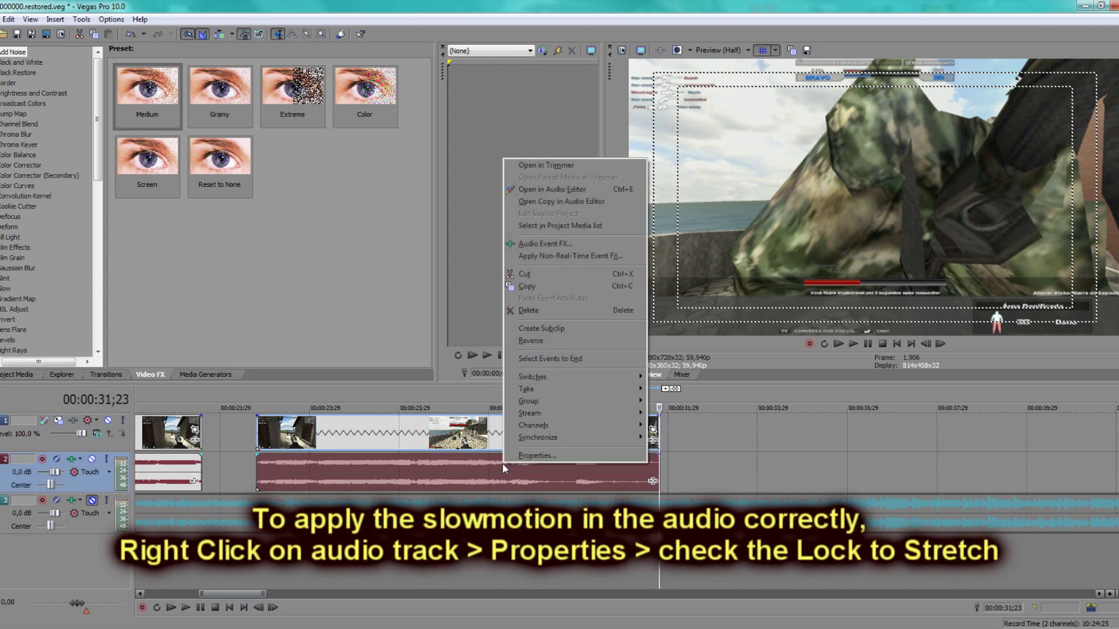
{"action": "left_click", "coordinate": [526, 457]}
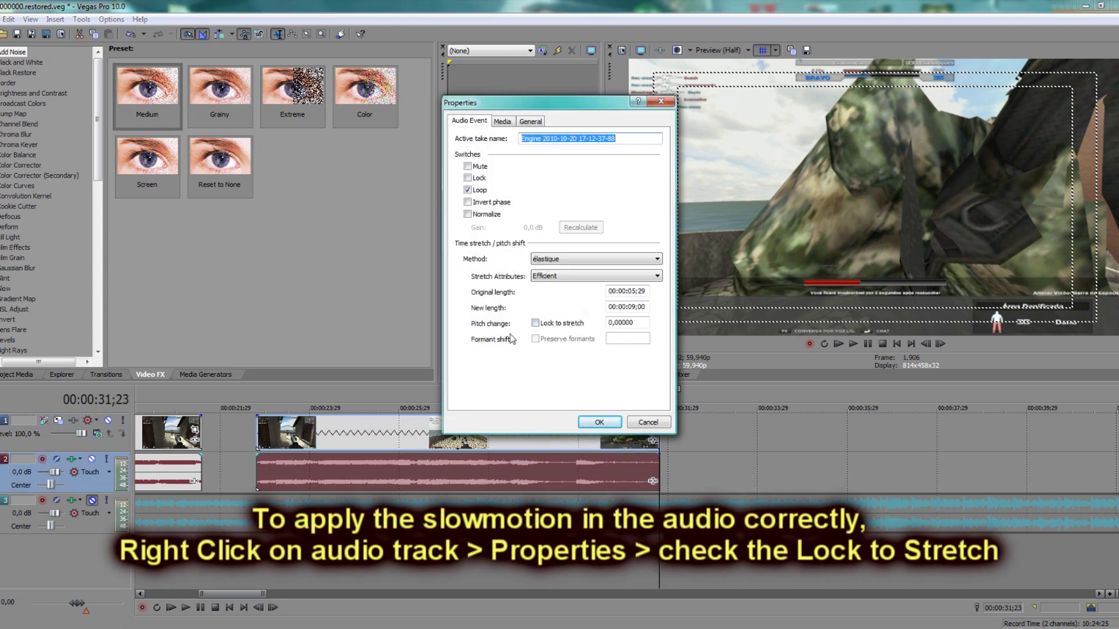
{"action": "left_click", "coordinate": [536, 324]}
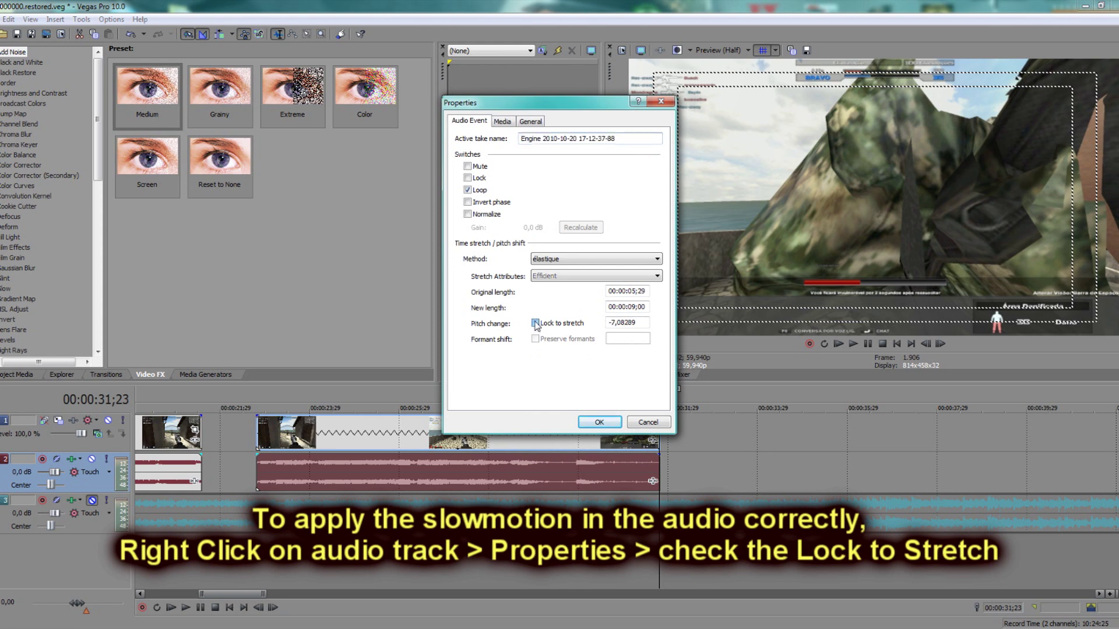
{"action": "left_click", "coordinate": [598, 422]}
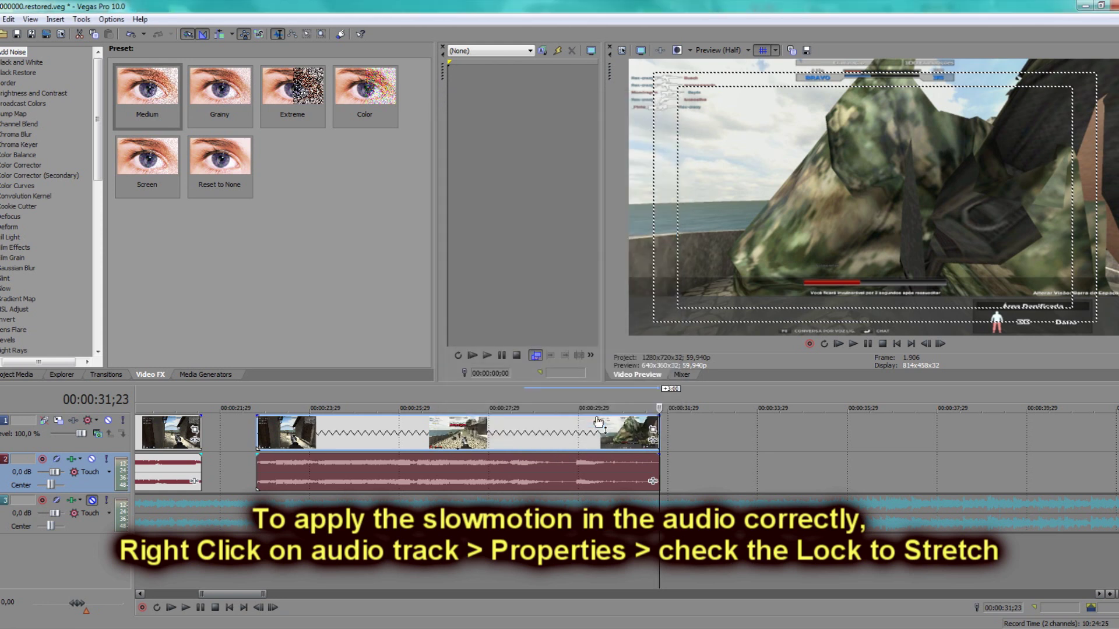
Step: Replay the slow-motion part from 00:00:22;23 to hear the pitch-locked audio
{"action": "left_click", "coordinate": [257, 431]}
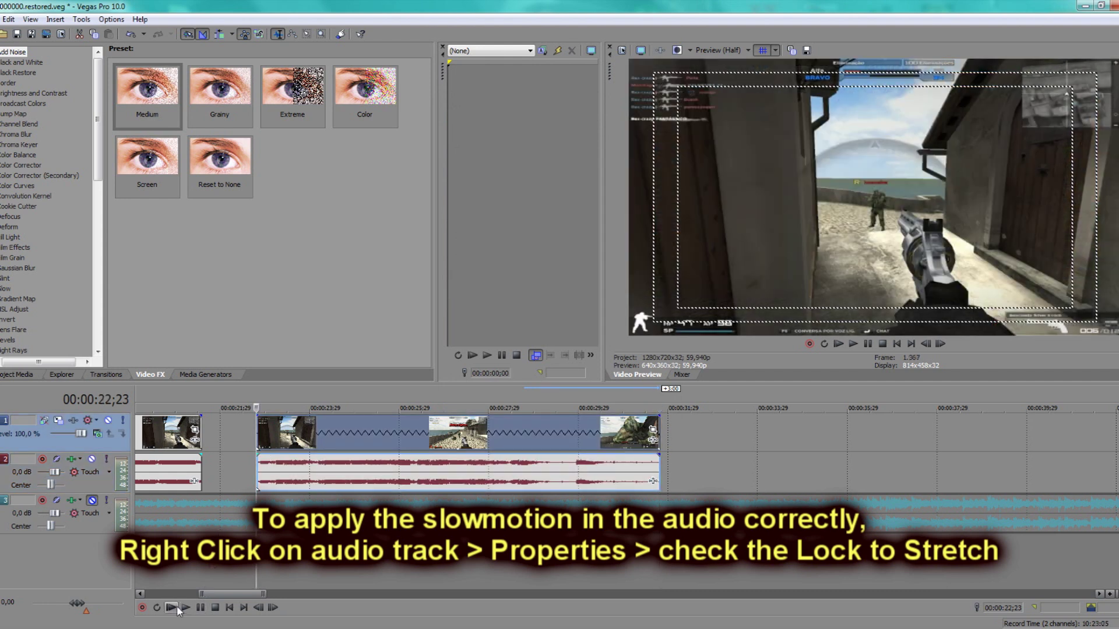
{"action": "left_click", "coordinate": [186, 608]}
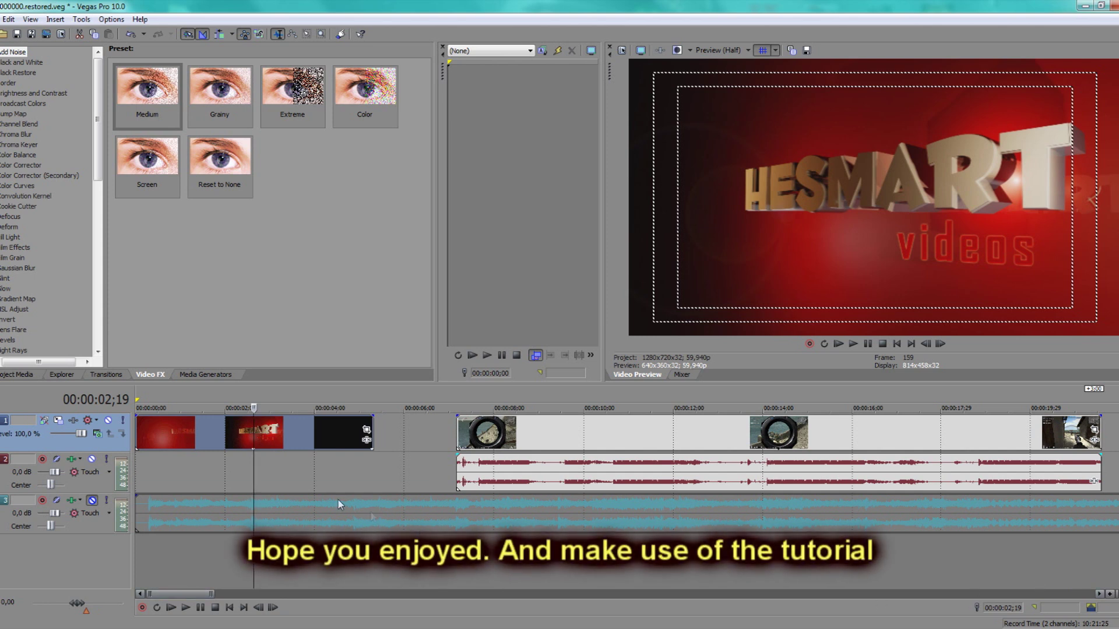
{"action": "left_click", "coordinate": [284, 470]}
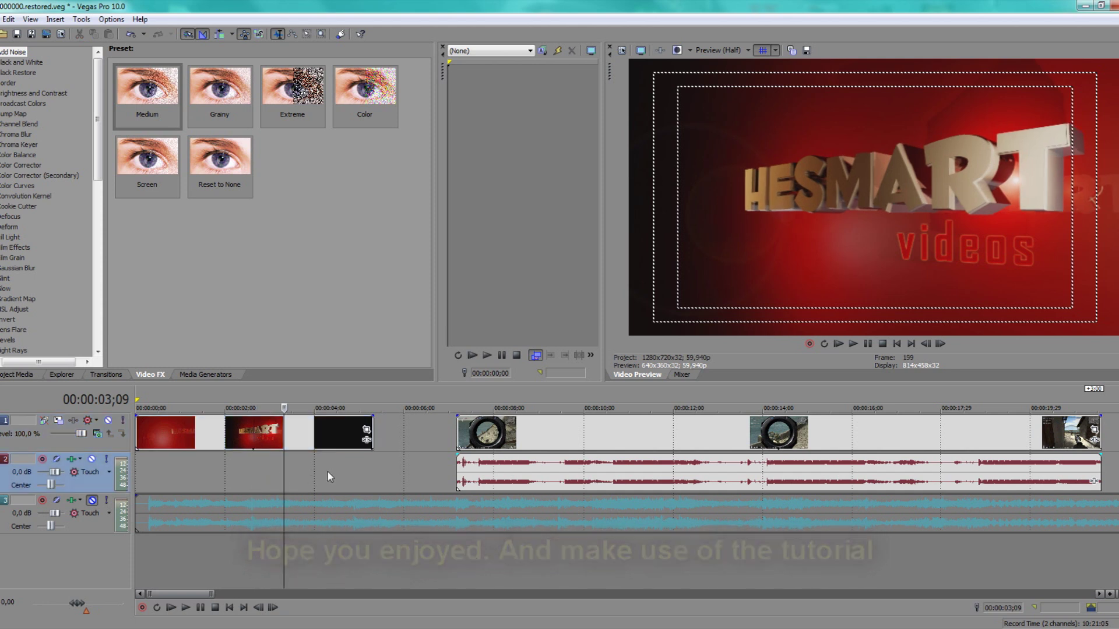